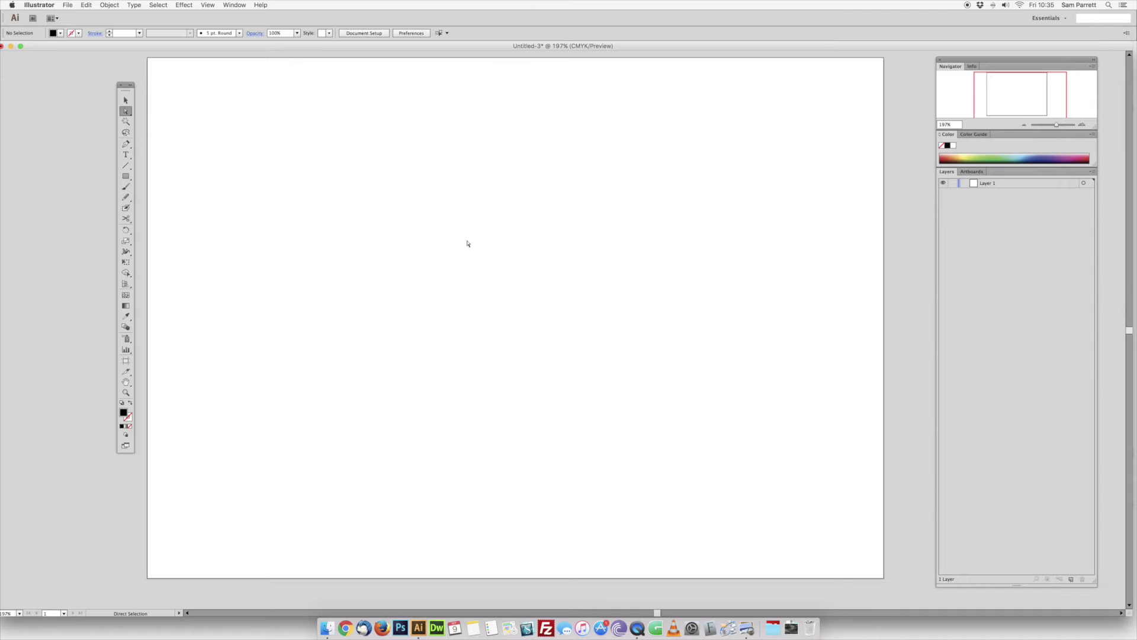
Step: Select the Type tool with November Starlight, Regular, 132 pt as the type settings
left_click(126, 155)
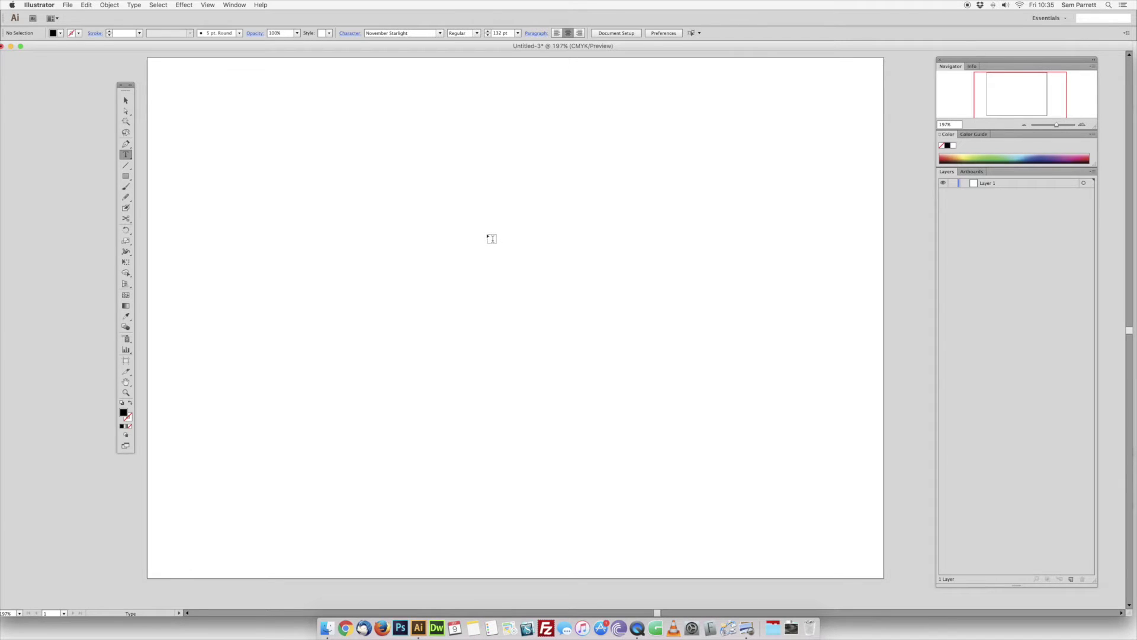
Step: Type 'November' and 'Starlight' on two lines on the artboard
left_click(492, 239)
type("N")
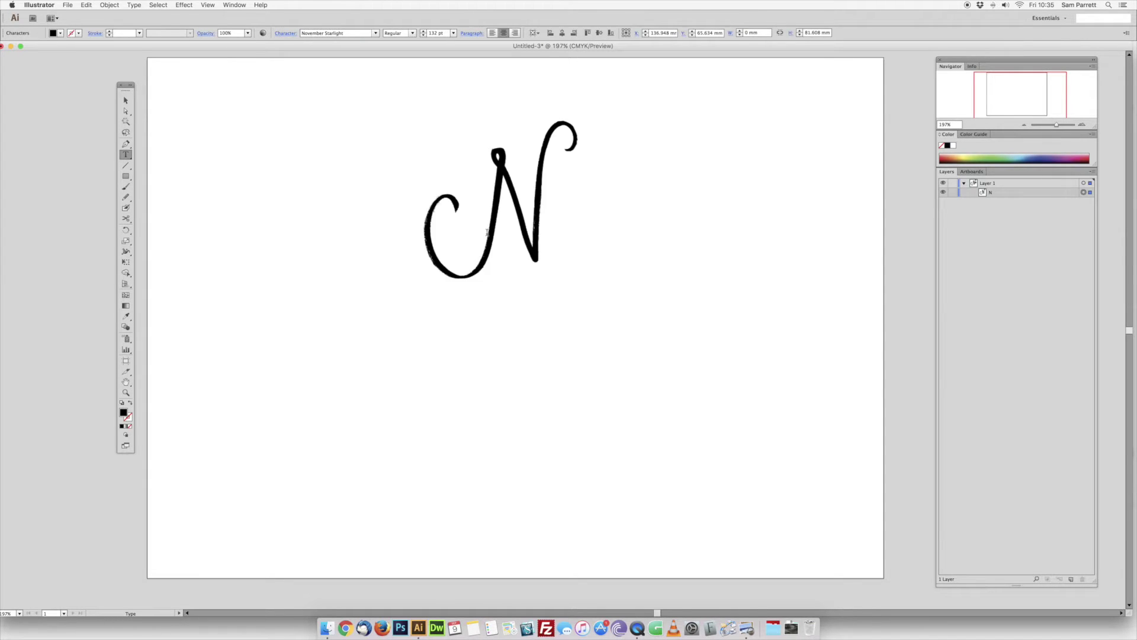
type("ovember")
key("Return")
type("Star")
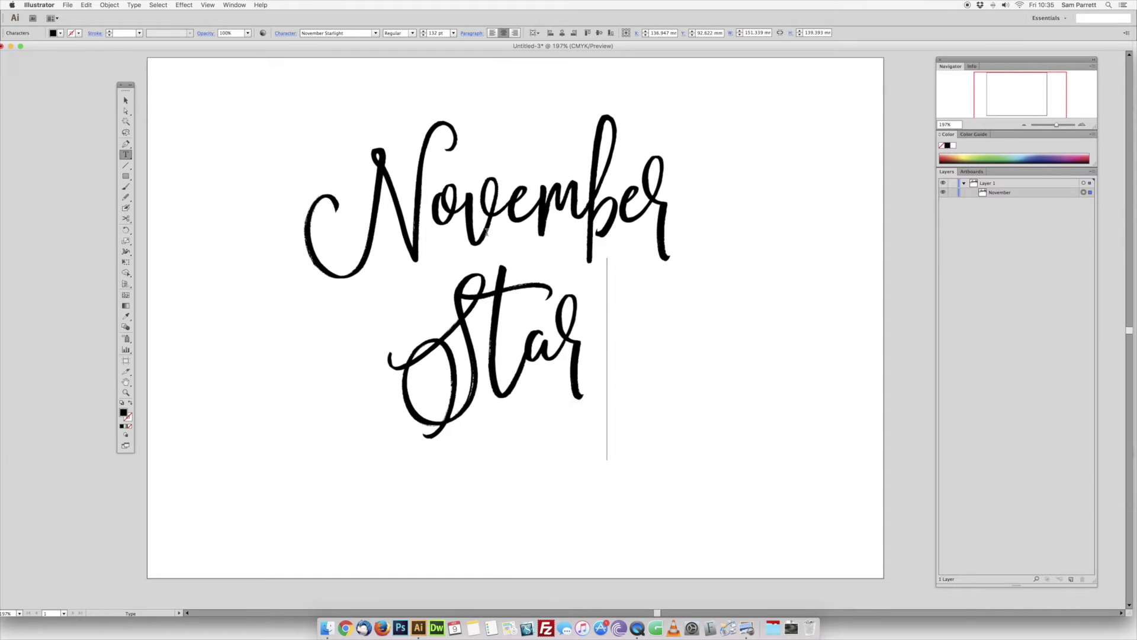
type("light")
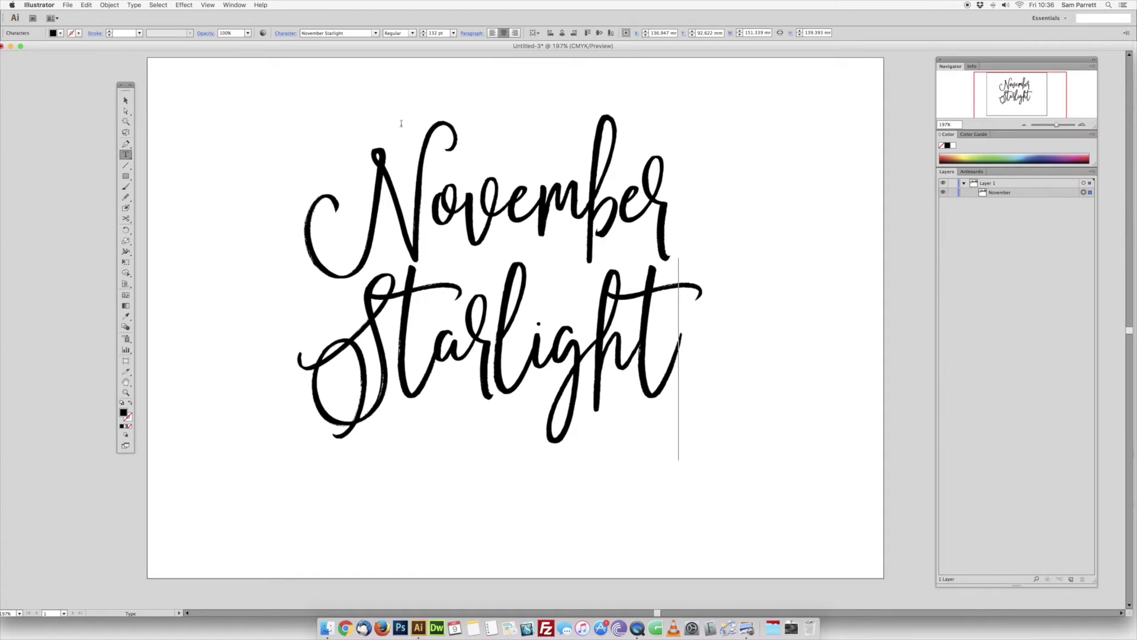
Step: Nudge the lettering down and right, then zoom in to inspect it
left_click(126, 111)
mouse_move(506, 277)
left_mouse_down()
mouse_move(525, 308)
mouse_move(510, 296)
left_mouse_up()
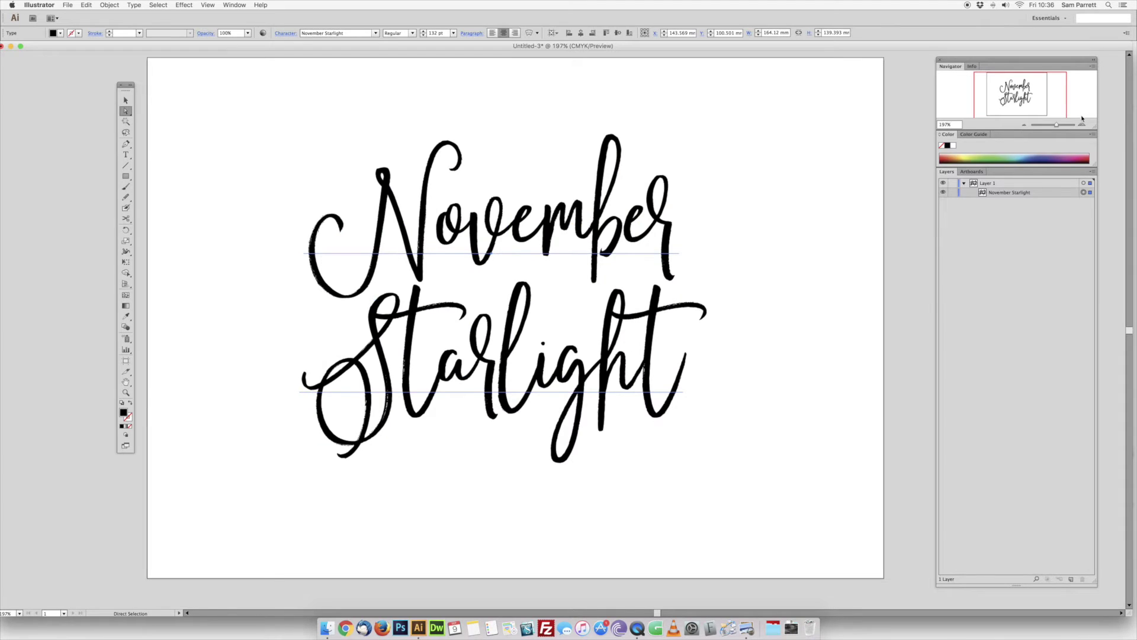
left_click_drag(1058, 125, 1066, 126)
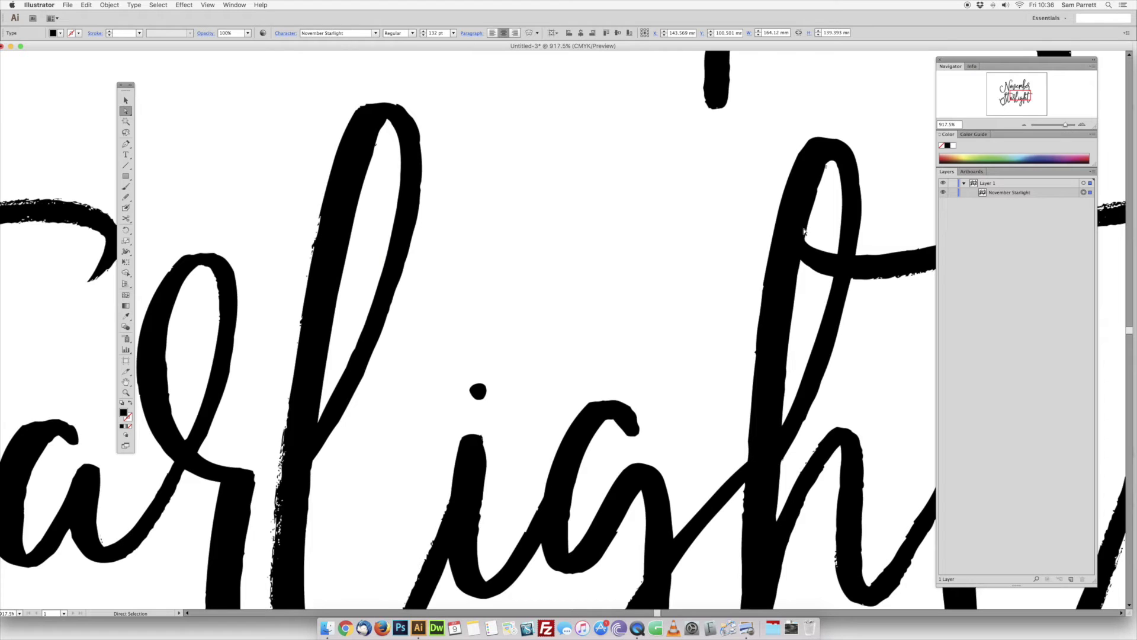
Step: Rasterize the lettering at High (300 ppi) on a white background
scroll(815, 231, "down", 8)
scroll(814, 232, "left", 5)
scroll(807, 228, "left", 9)
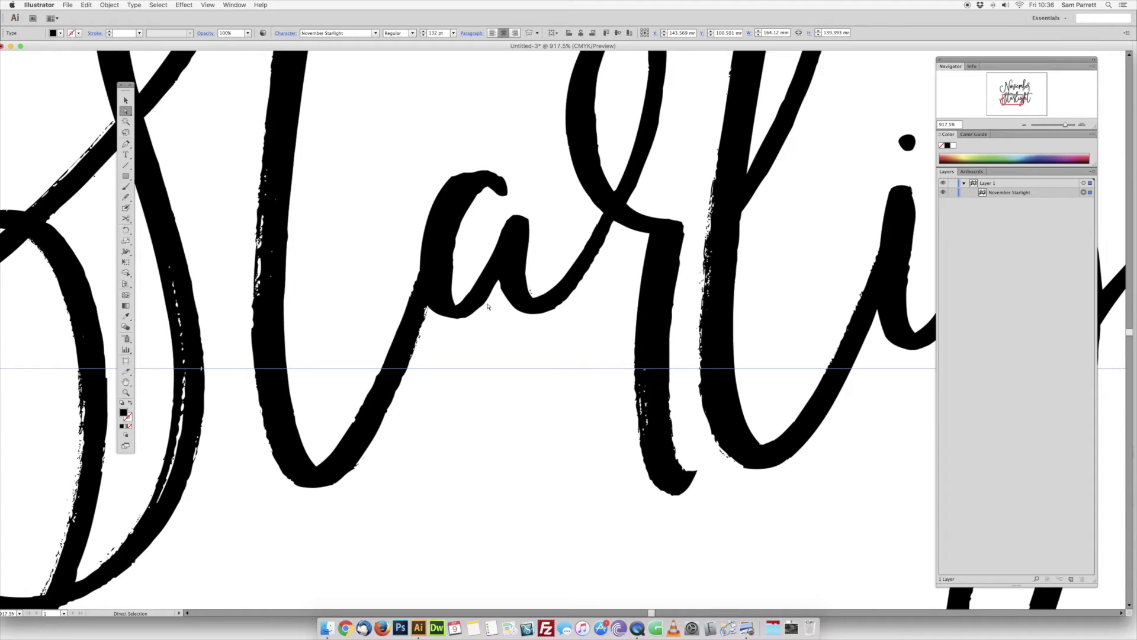
left_click(1057, 127)
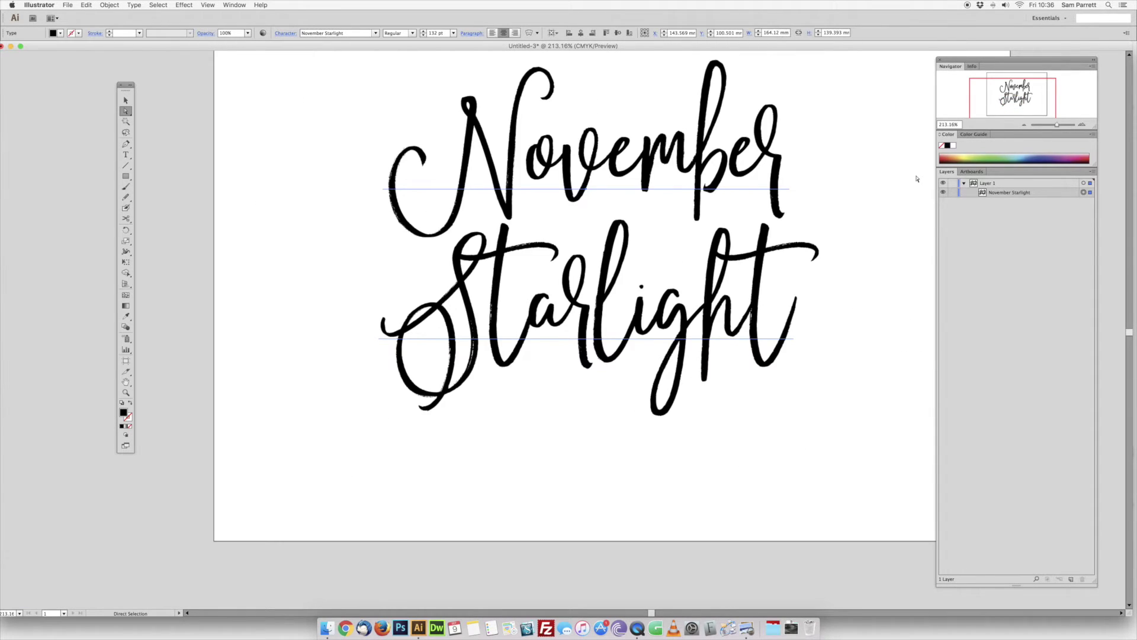
scroll(916, 179, "up", 3)
scroll(917, 178, "right", 3)
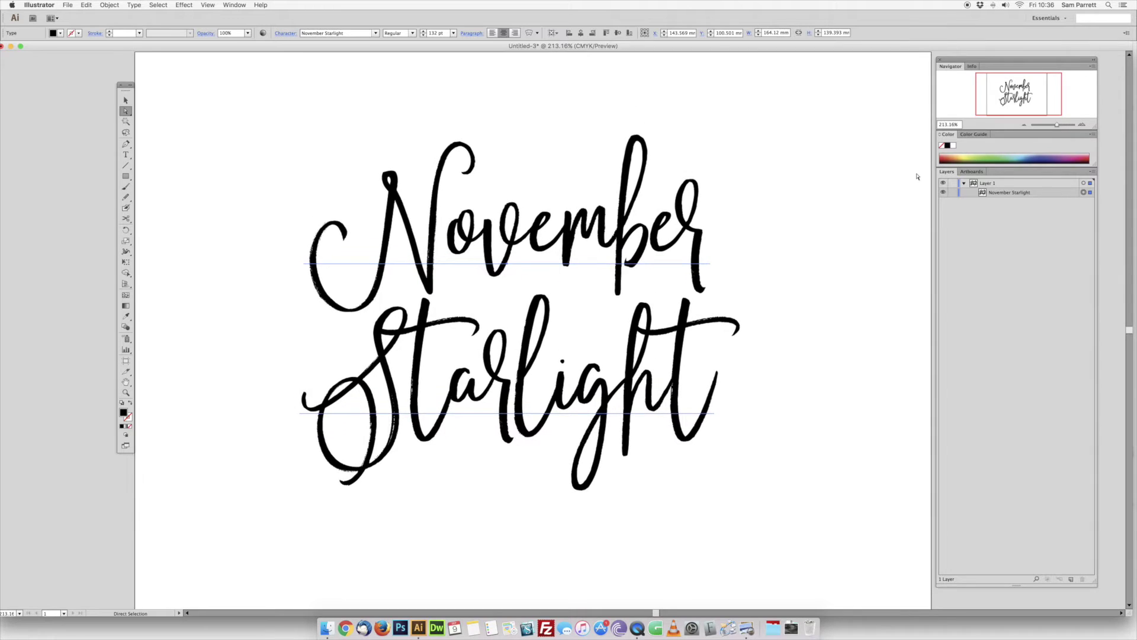
left_click(109, 5)
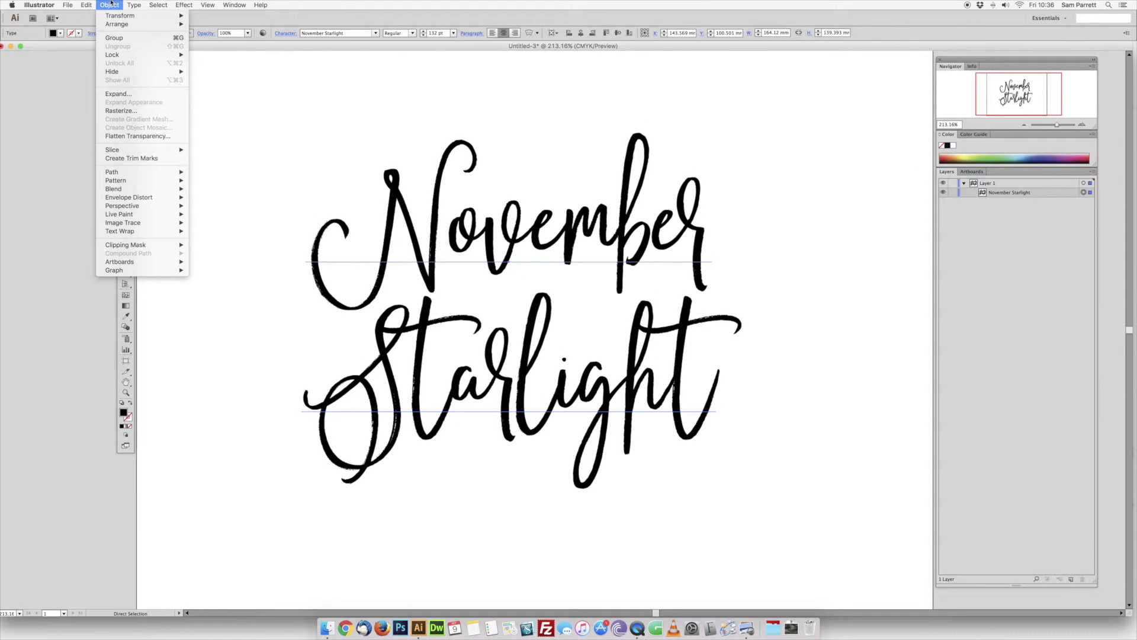
left_click(121, 111)
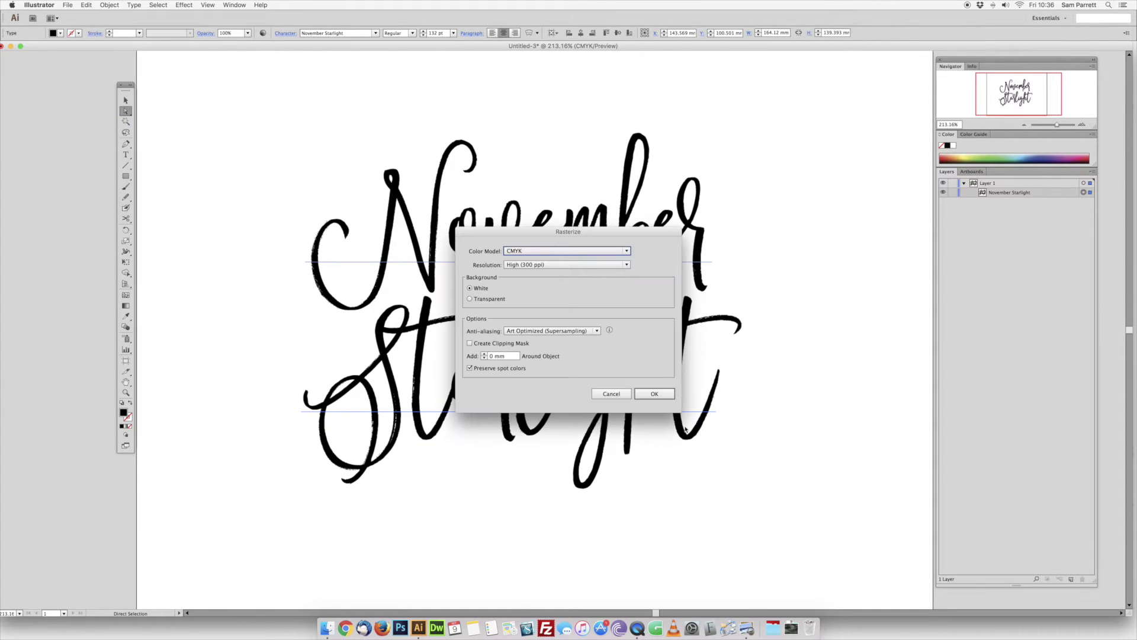
left_click(654, 394)
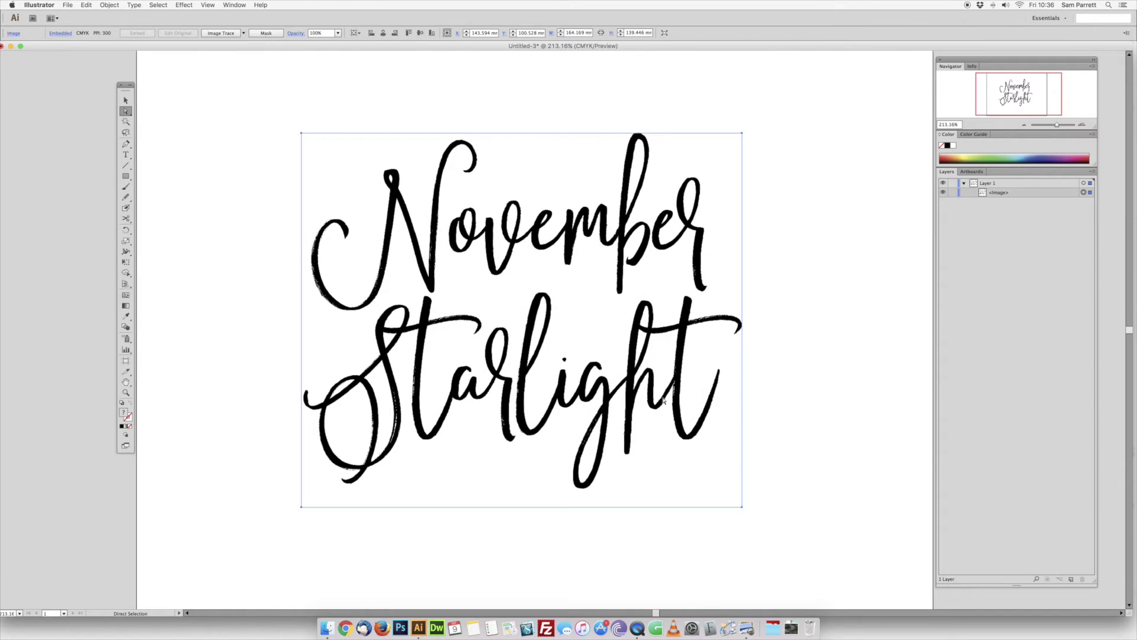
left_click(234, 5)
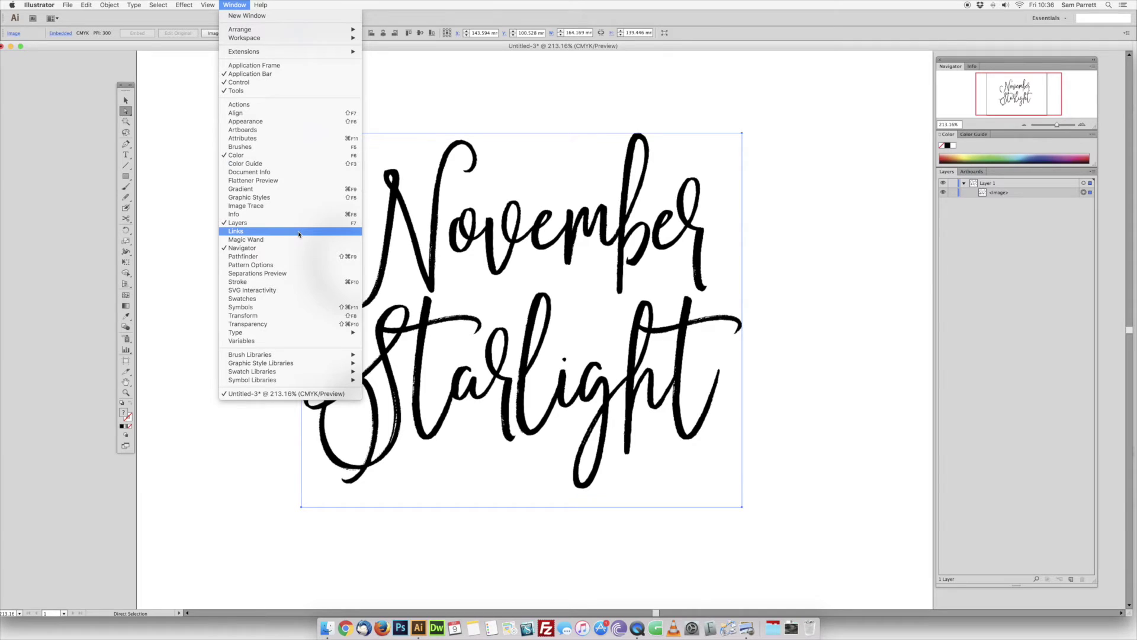
Step: Image Trace the lettering with Silhouettes, threshold 230, noise 90 px, ignoring white
left_click(298, 207)
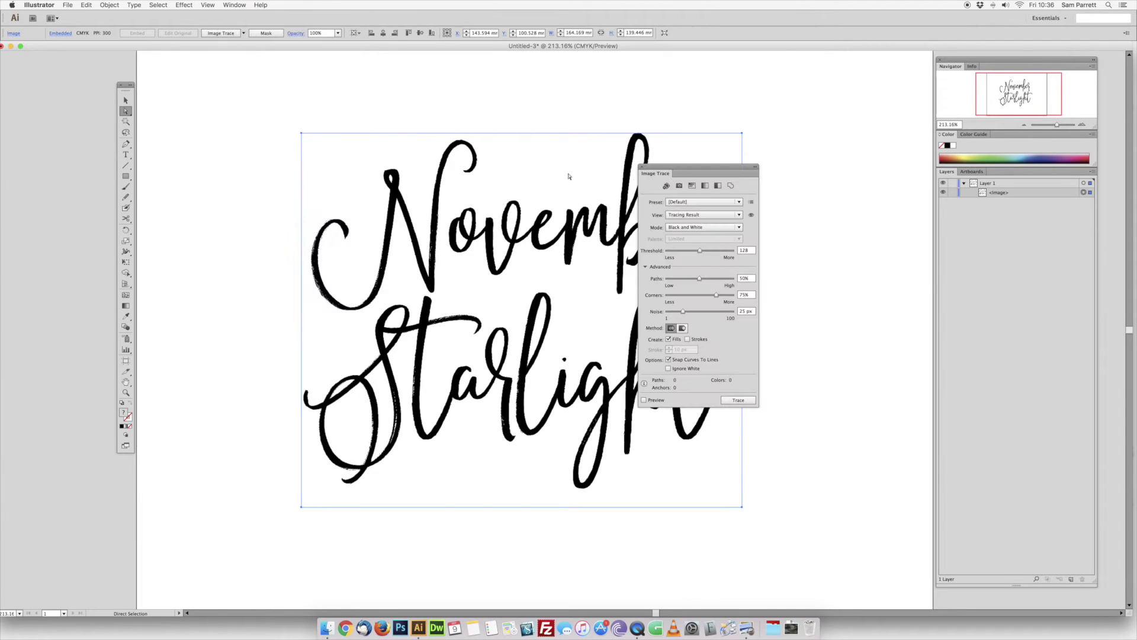
left_click(704, 202)
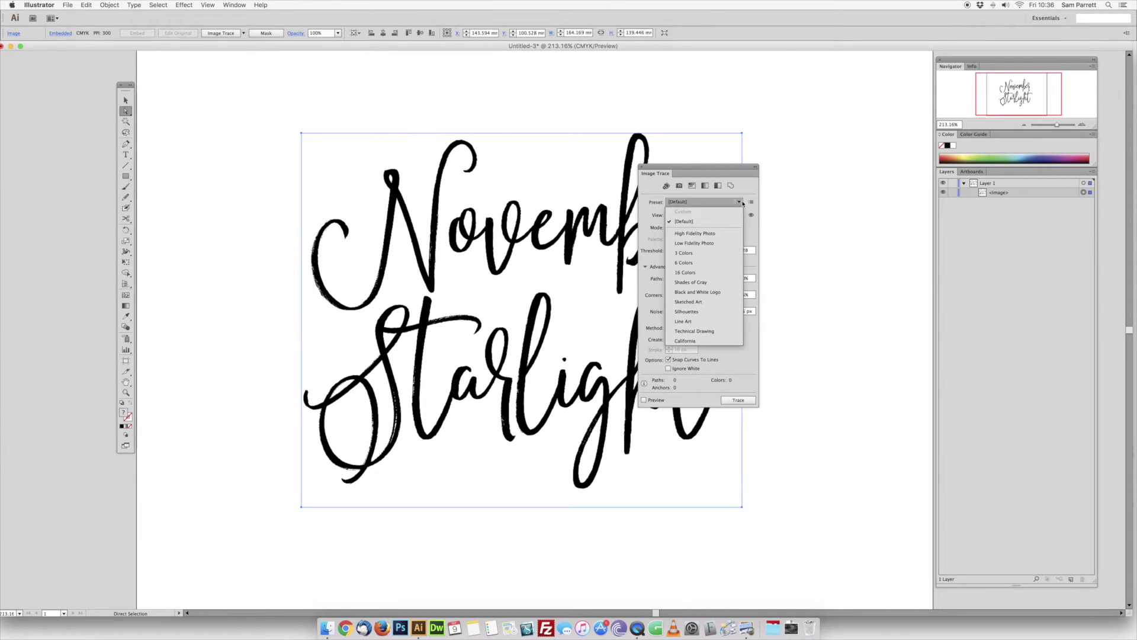
left_click(705, 311)
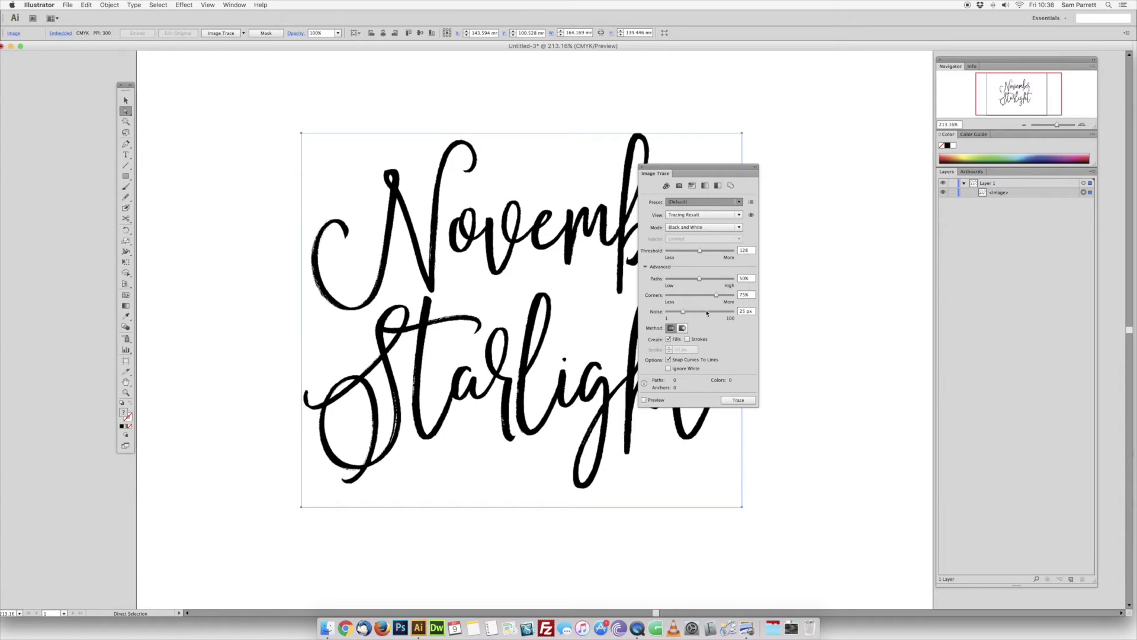
left_click_drag(703, 169, 841, 157)
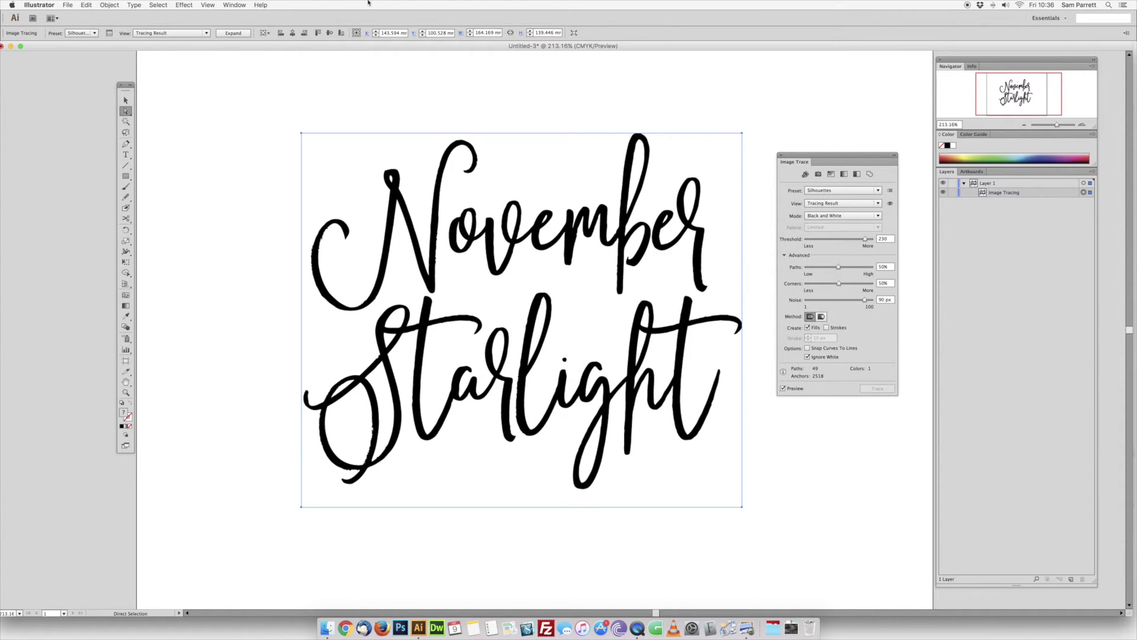
left_click(111, 4)
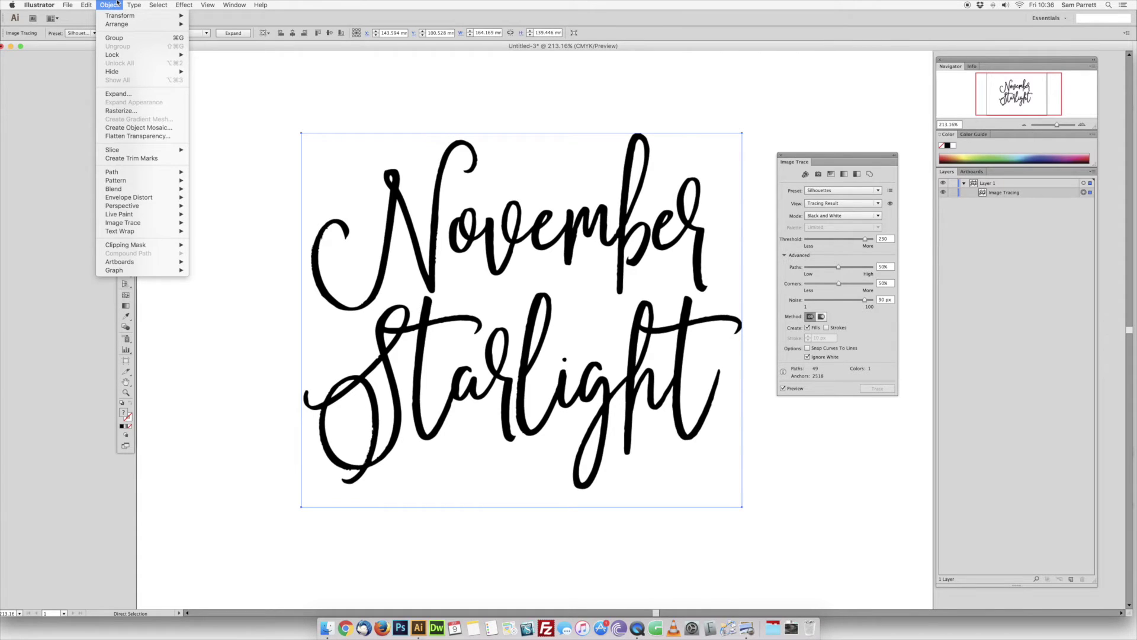
mouse_move(151, 172)
key("Escape")
left_click_drag(1064, 125, 1064, 125)
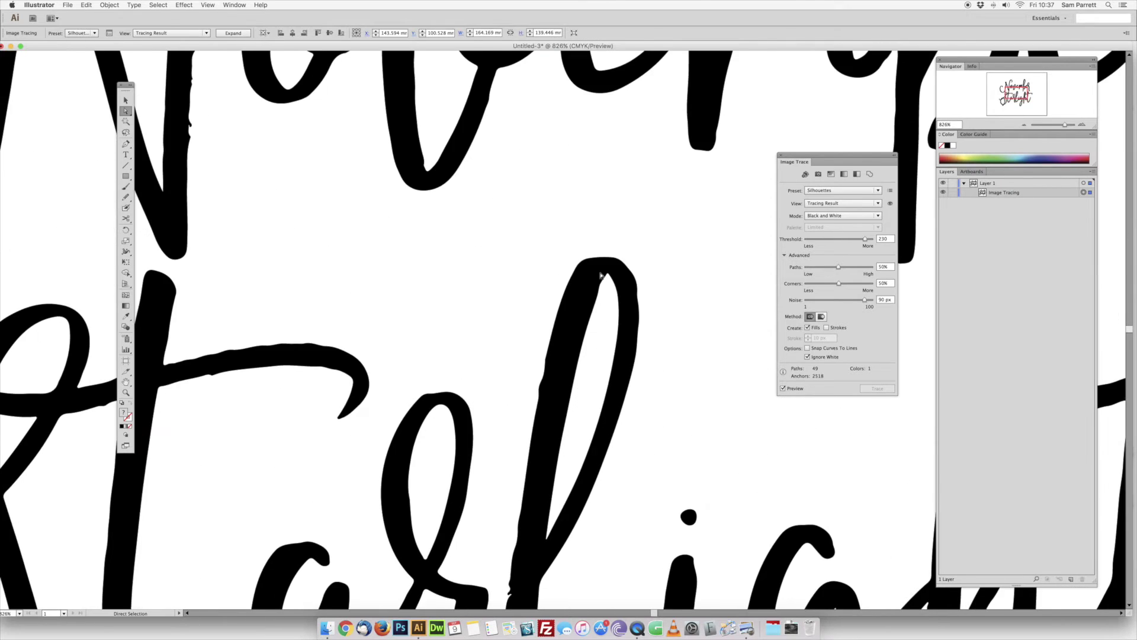
scroll(601, 276, "up", 5)
scroll(600, 275, "left", 4)
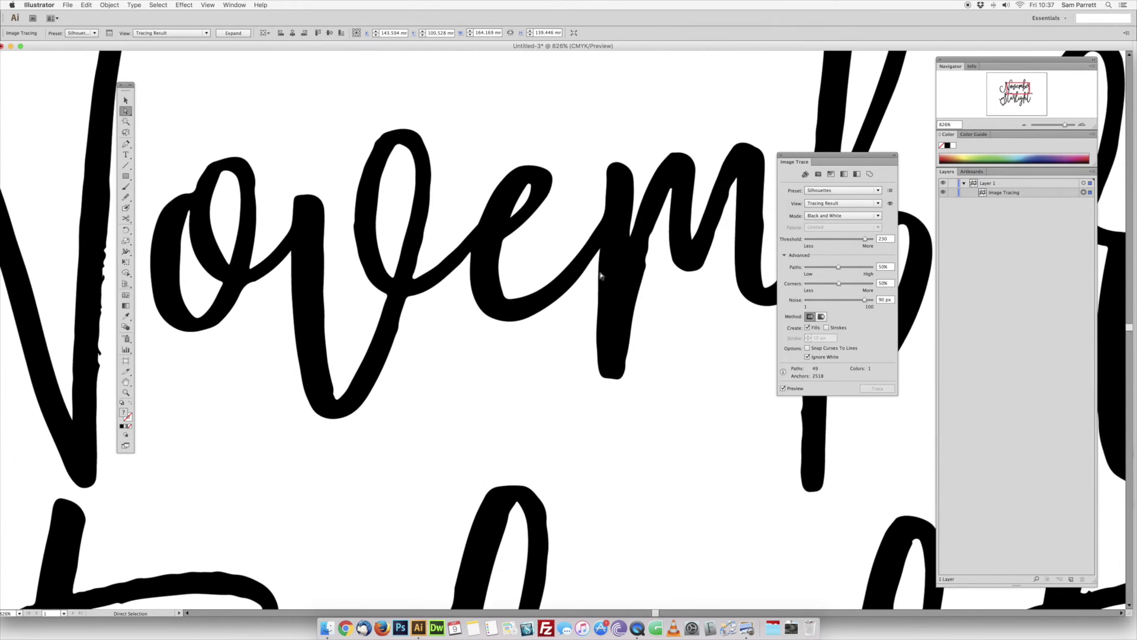
scroll(600, 276, "right", 4)
scroll(579, 404, "down", 4)
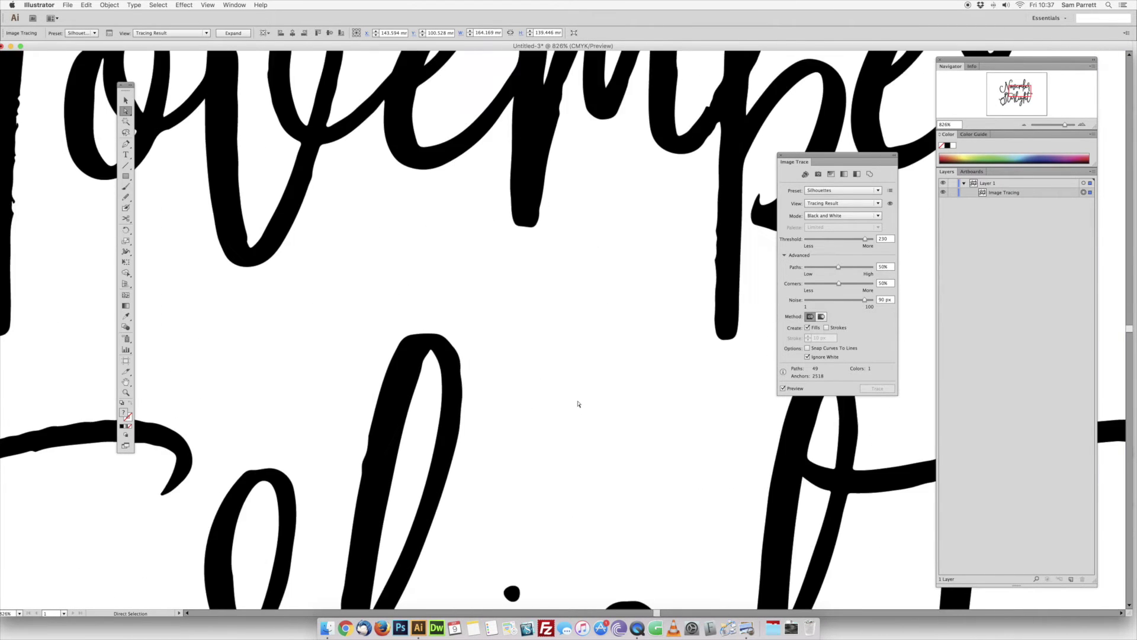
scroll(579, 404, "down", 5)
scroll(579, 404, "left", 3)
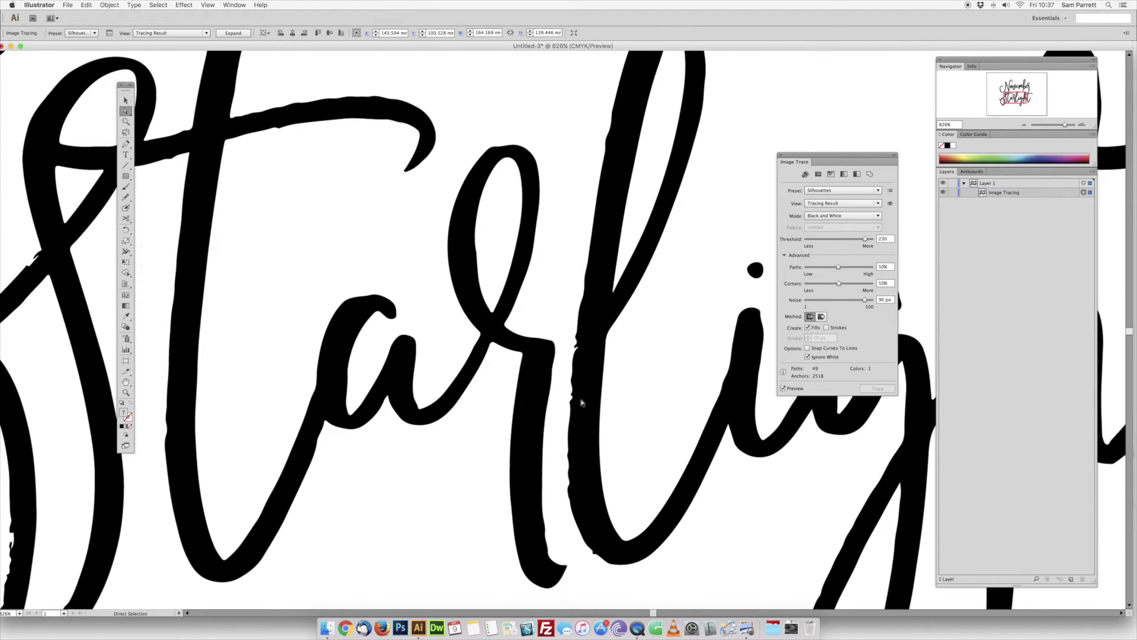
key("super+0")
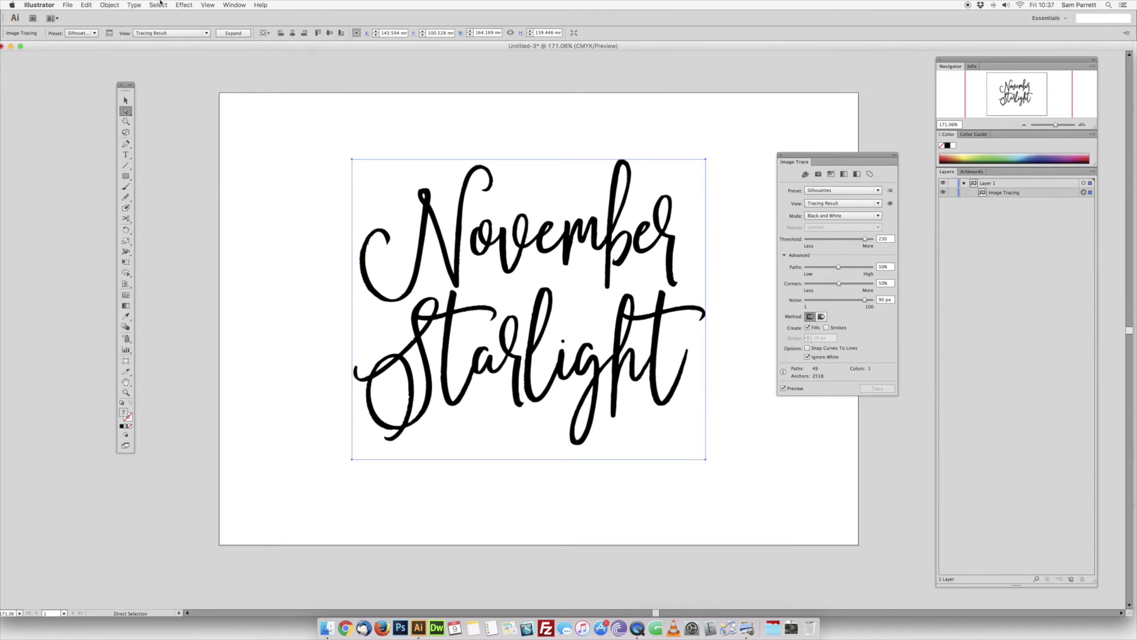
left_click(109, 5)
mouse_move(133, 152)
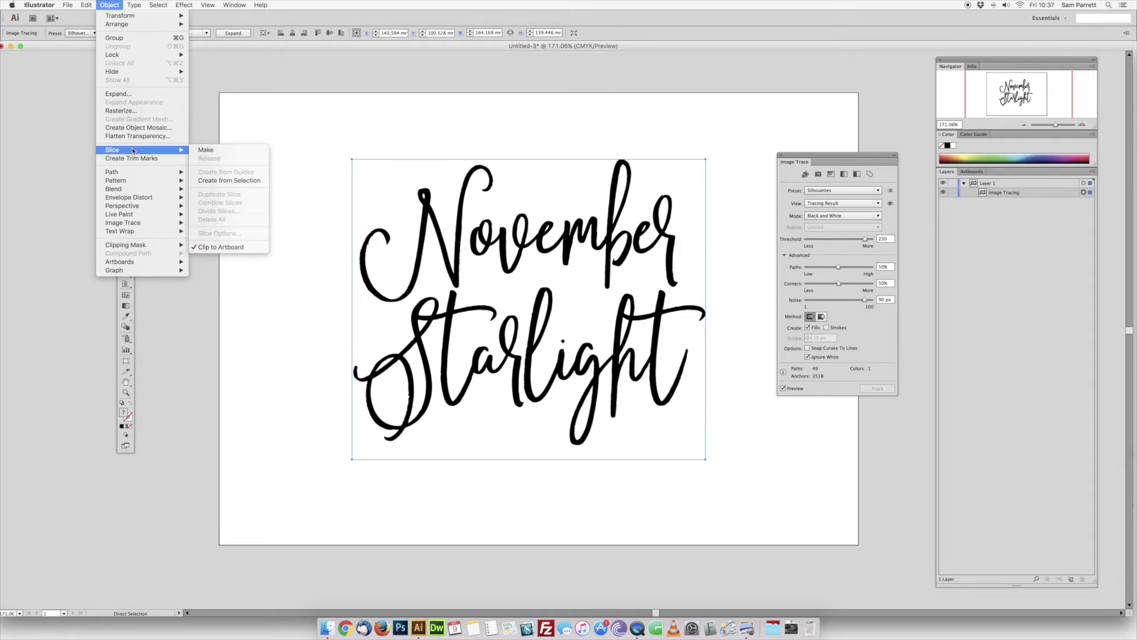
Step: Expand the image trace into editable vector paths
left_click(131, 94)
left_click(85, 177)
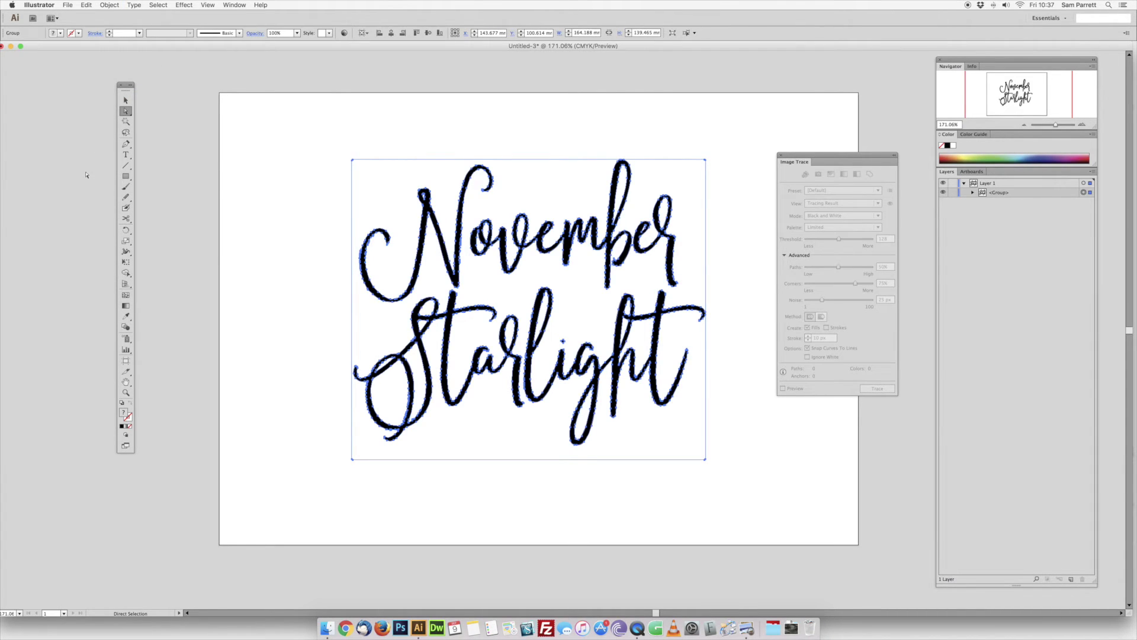
scroll(148, 116, "up", 3)
Step: Select one letter shape, then use Select > Same to select all matching letter shapes
left_click(180, 178)
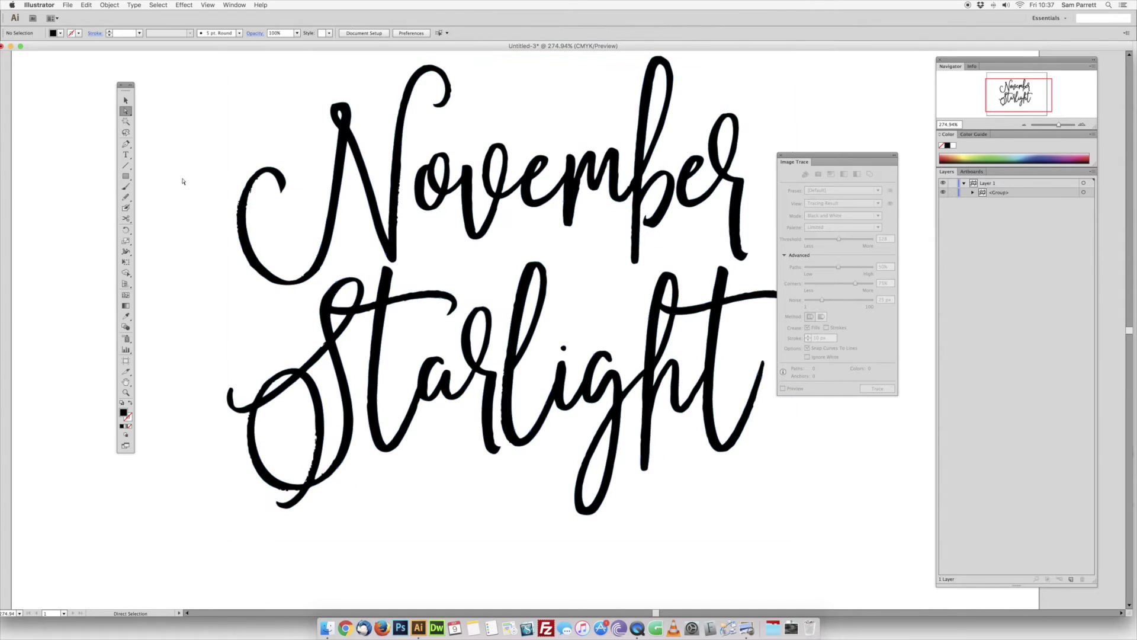
left_click(524, 294)
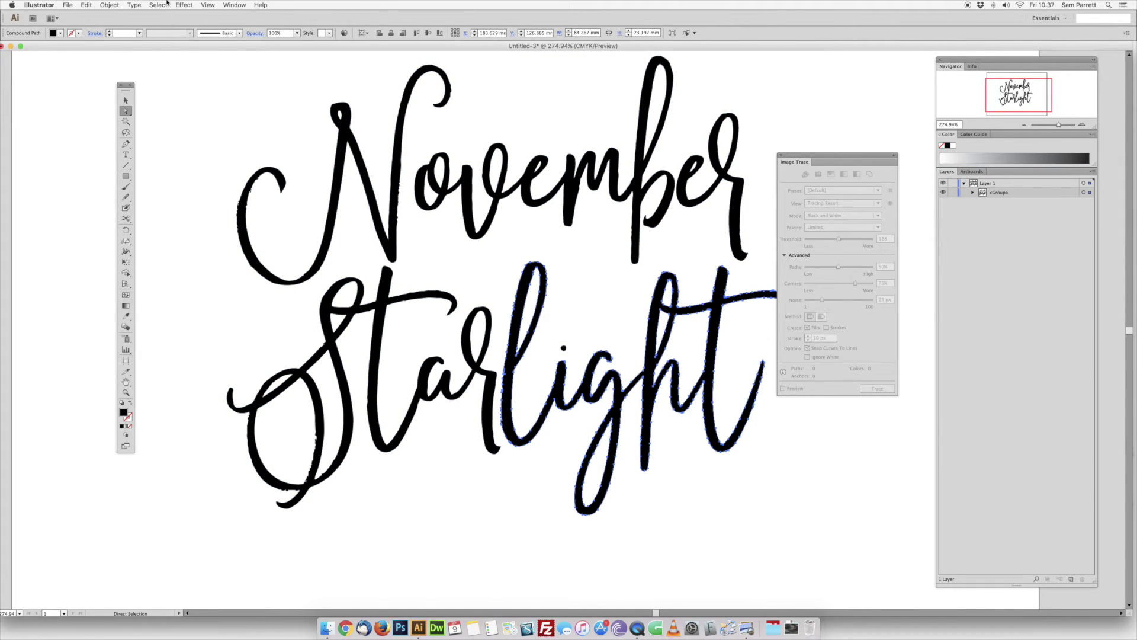
left_click(158, 5)
mouse_move(186, 85)
left_click(235, 113)
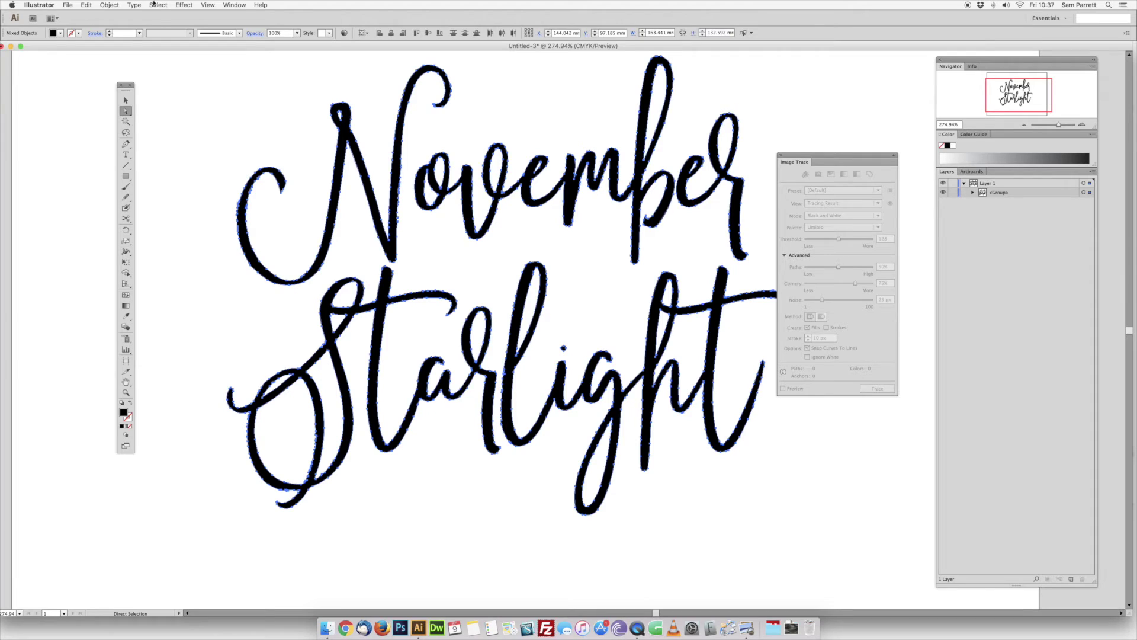
Step: Group the selected letter paths and expand the nested group rows in the Layers panel
left_click(149, 5)
mouse_move(136, 5)
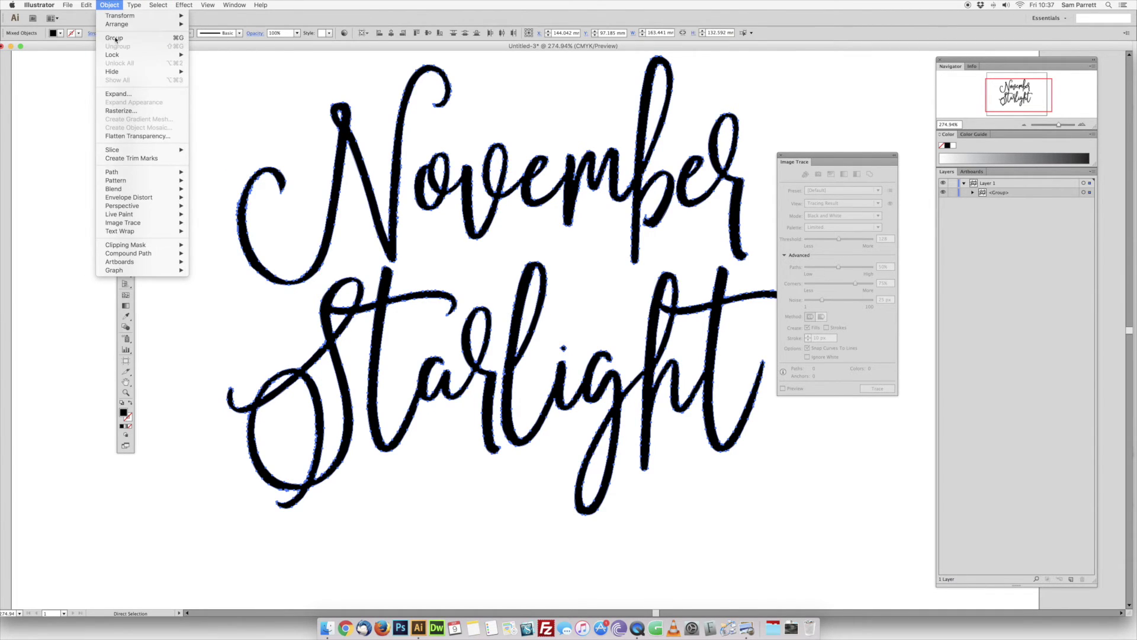
left_click(116, 37)
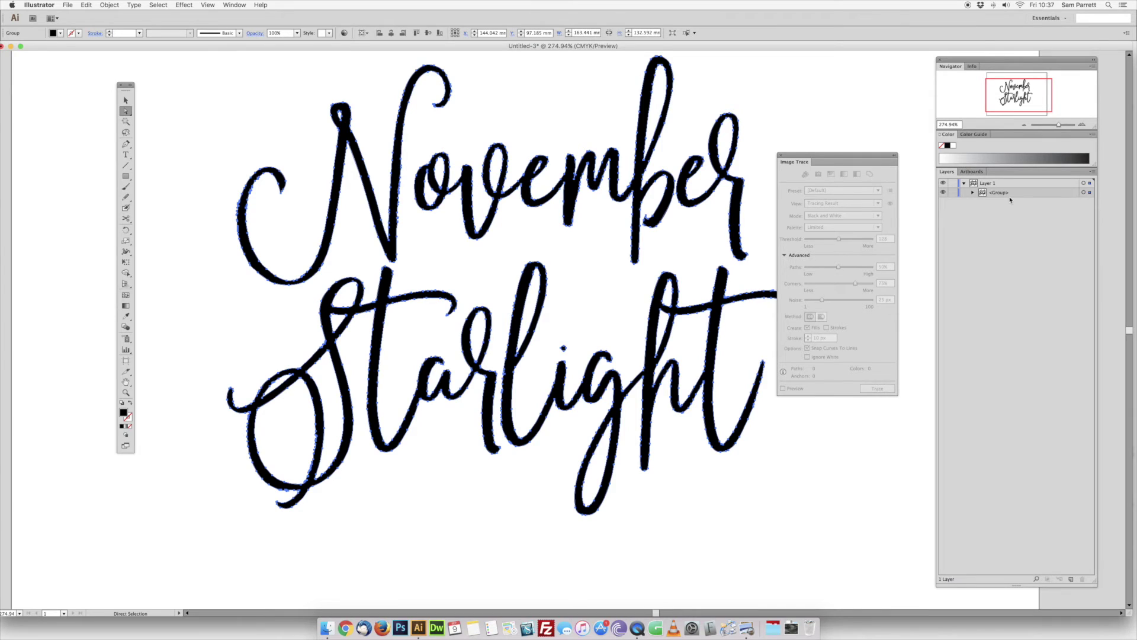
left_click(972, 193)
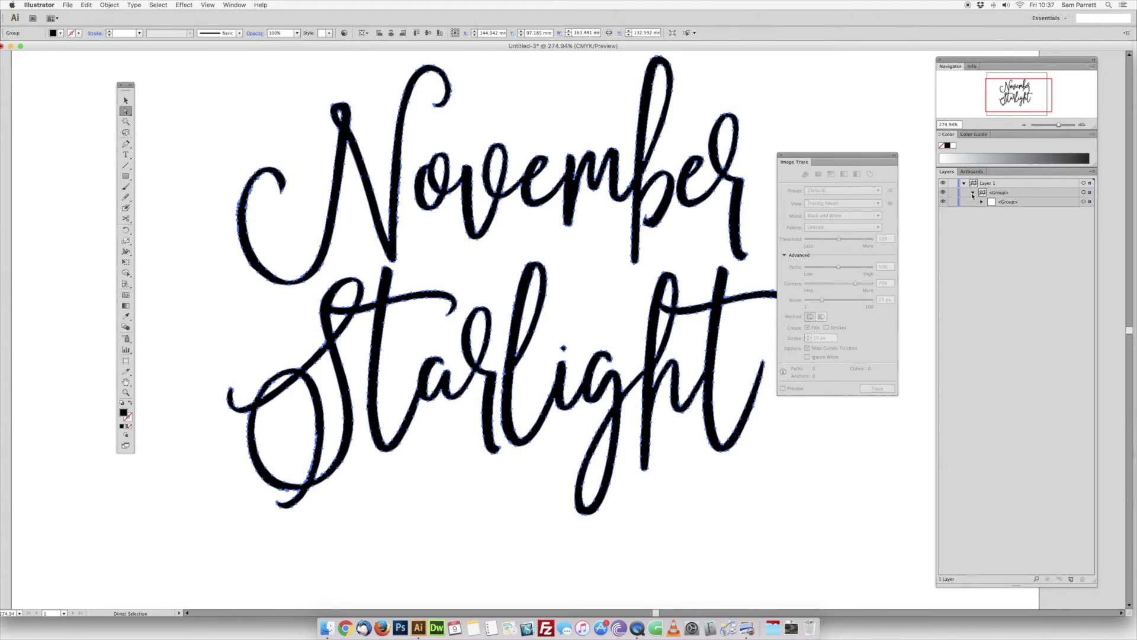
left_click(981, 202)
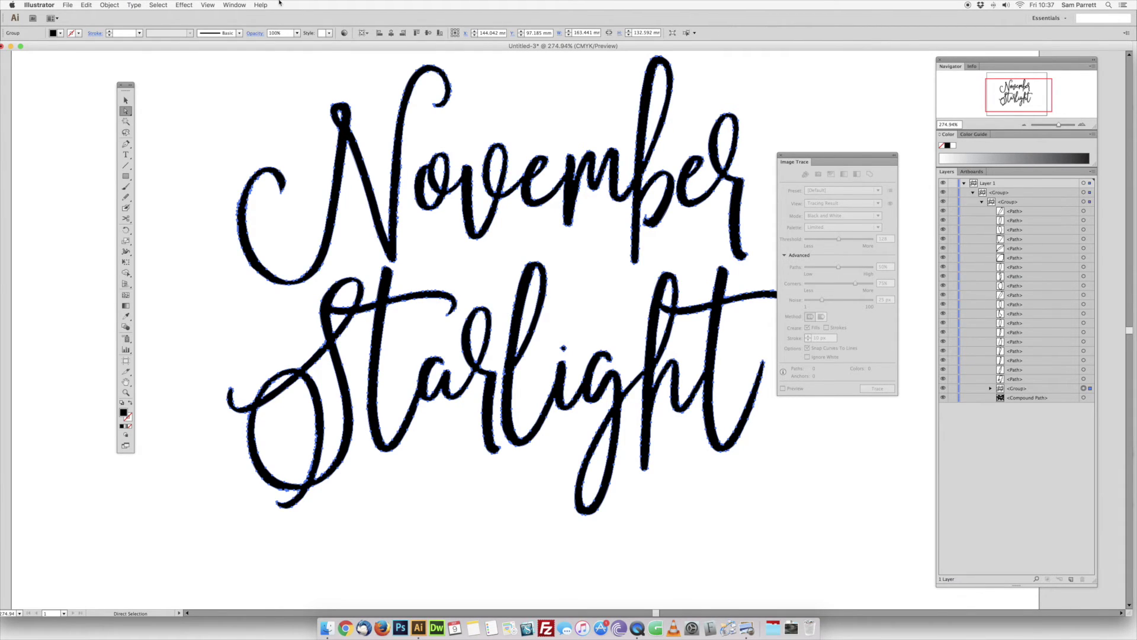
Step: Invert the selection and cut away the white background shapes
left_click(183, 4)
mouse_move(169, 5)
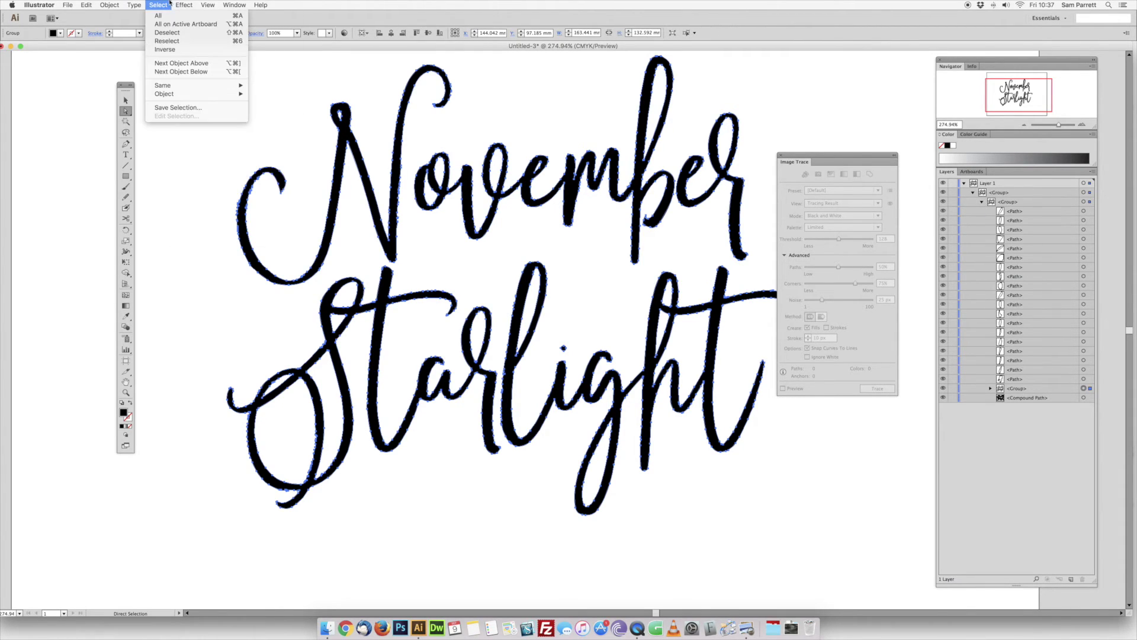
left_click(173, 51)
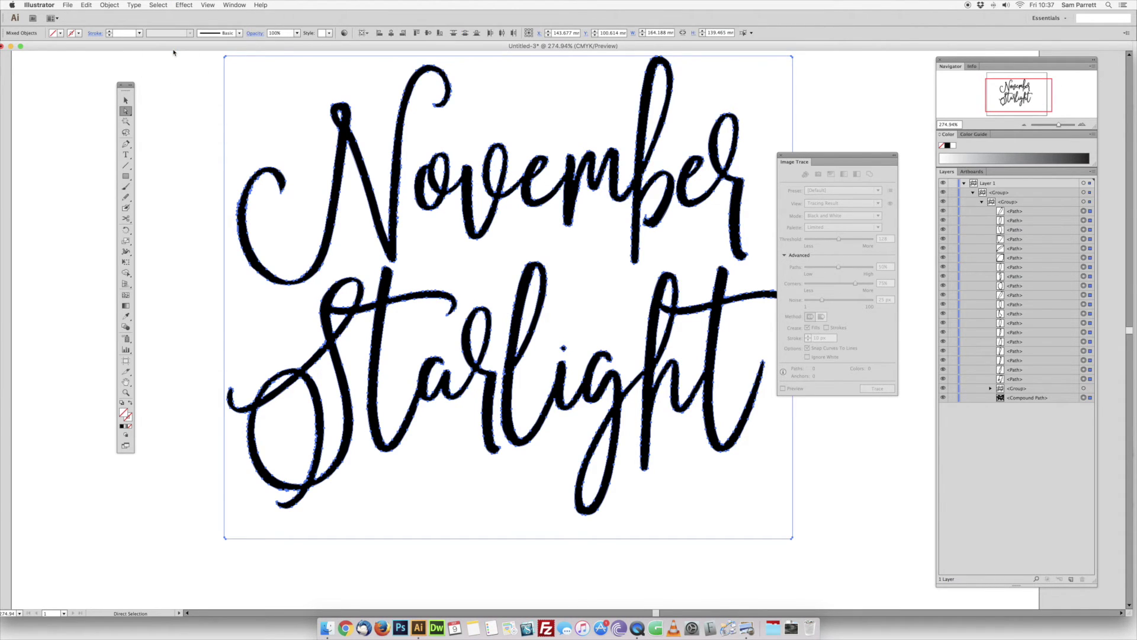
left_click(88, 5)
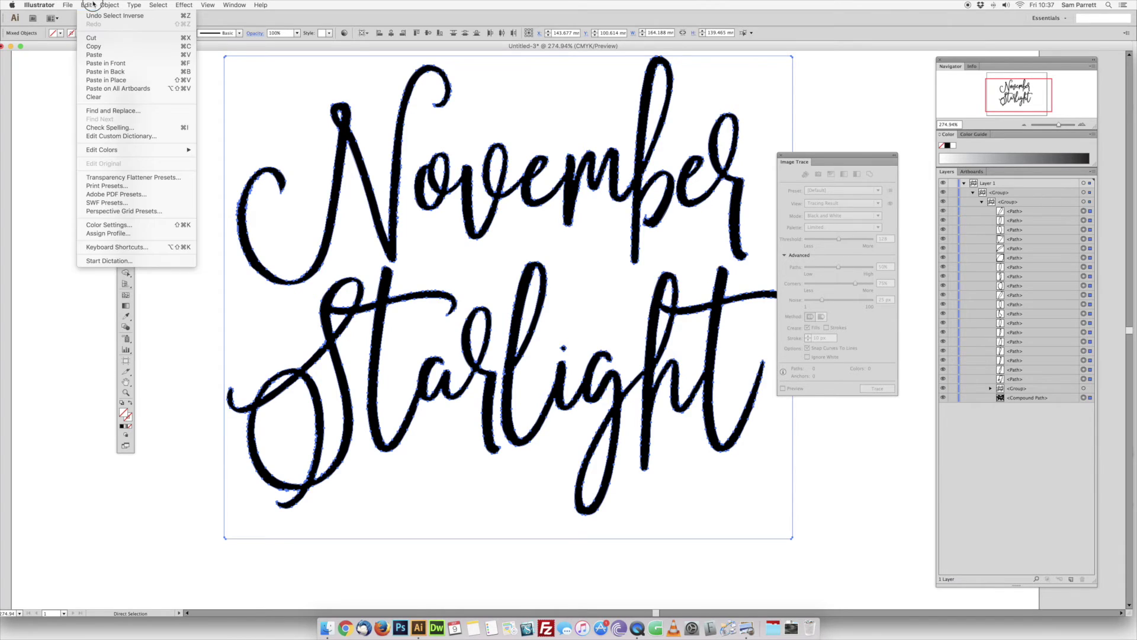
left_click(98, 38)
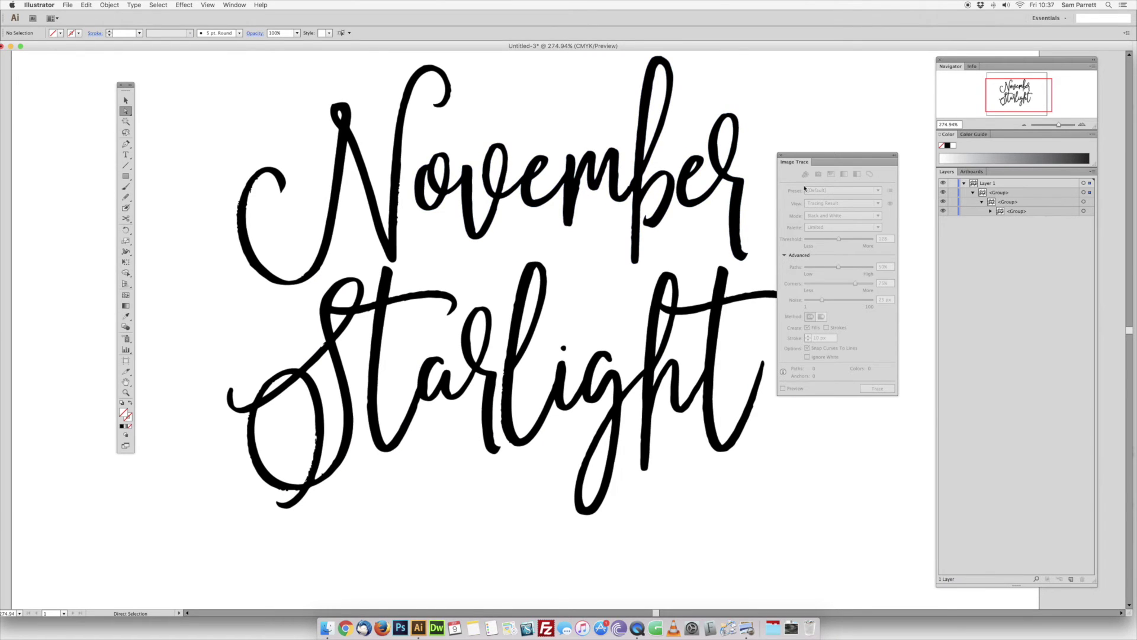
Step: Rename the lettering group to 'Lettering' in the Layers panel and target it
scroll(738, 334, "right", 2)
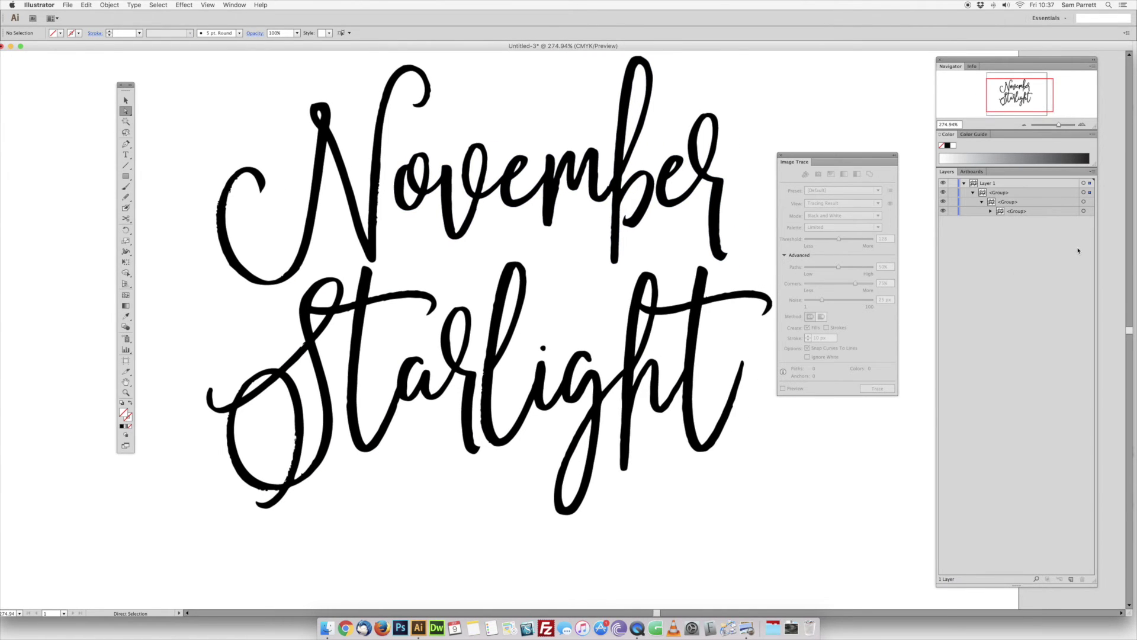
left_click(1001, 193)
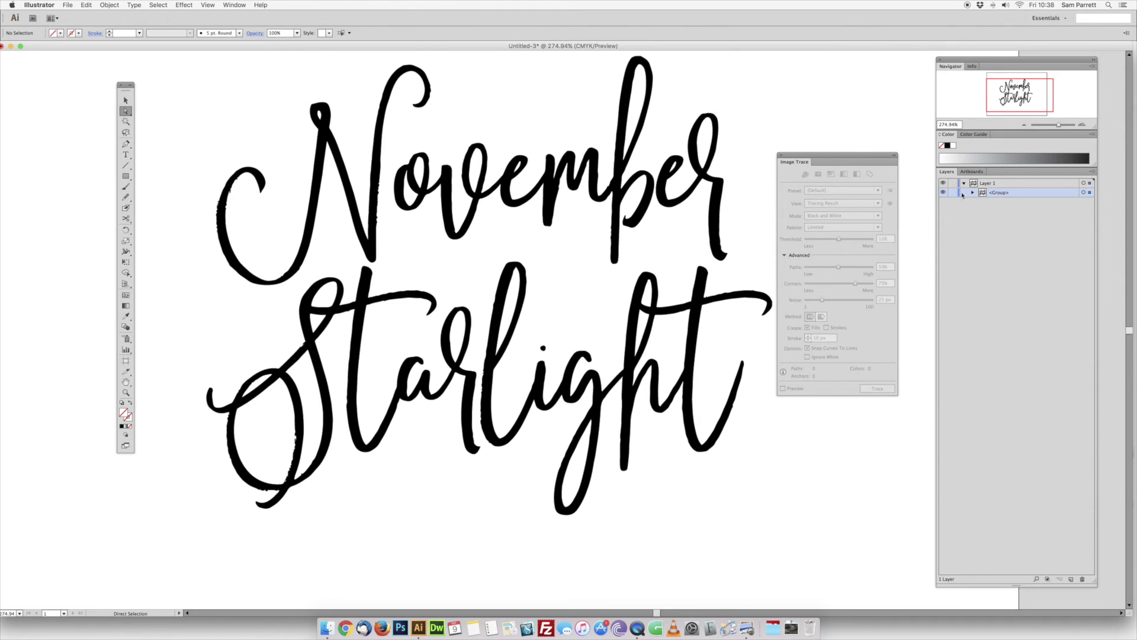
left_click(1084, 193)
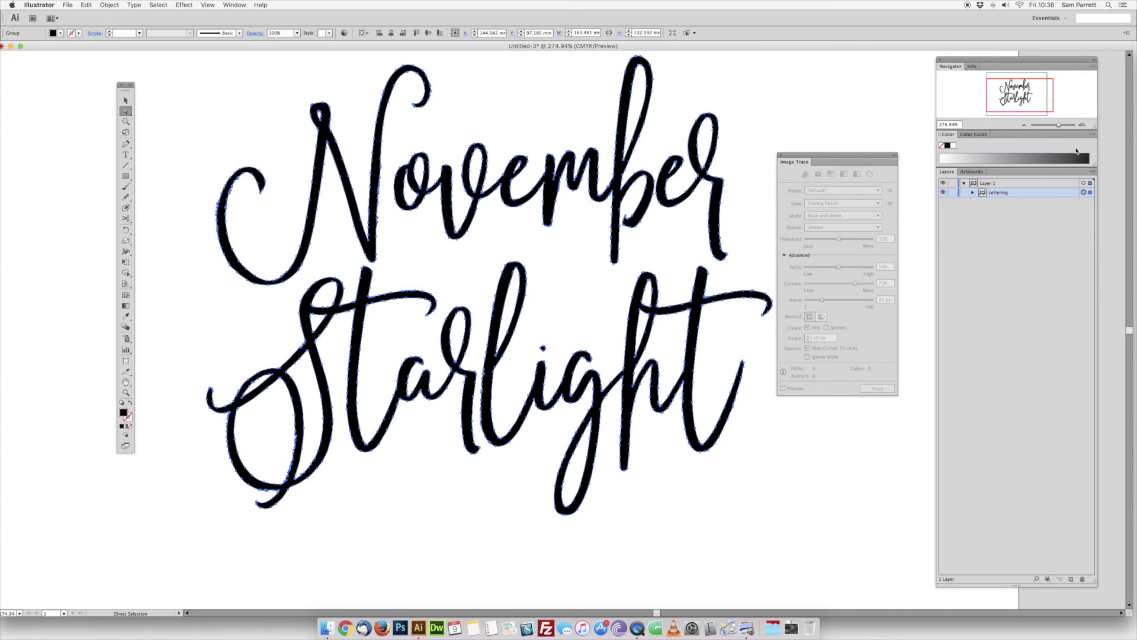
left_click_drag(1058, 125, 1063, 125)
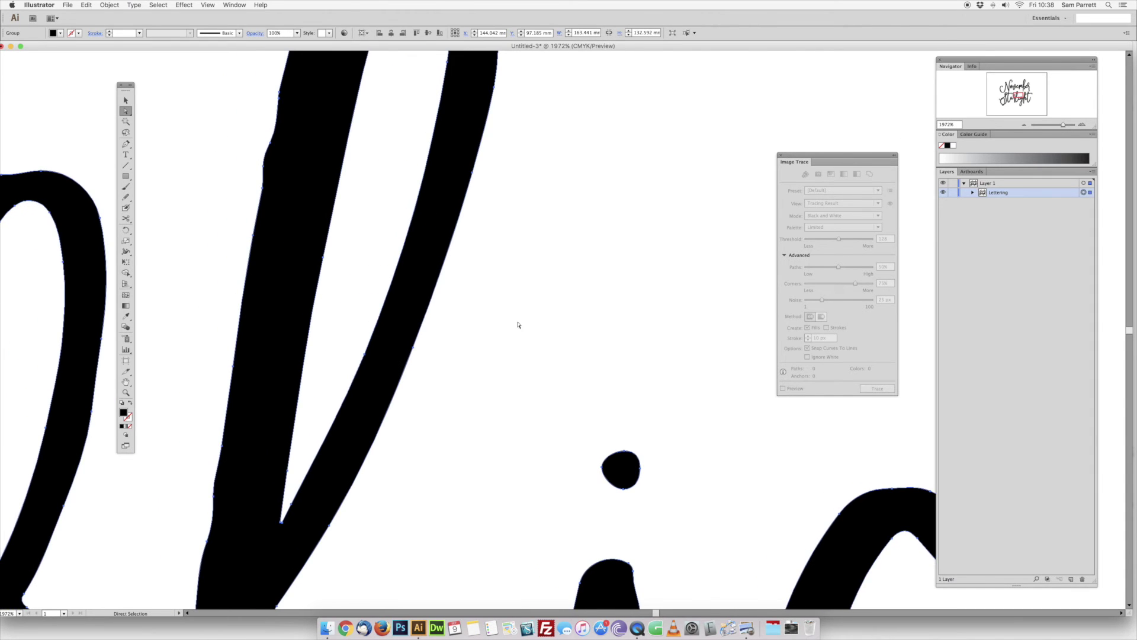
Step: Zoom in on the N, target the Lettering group, and pick the Smooth tool
scroll(526, 323, "left", 6)
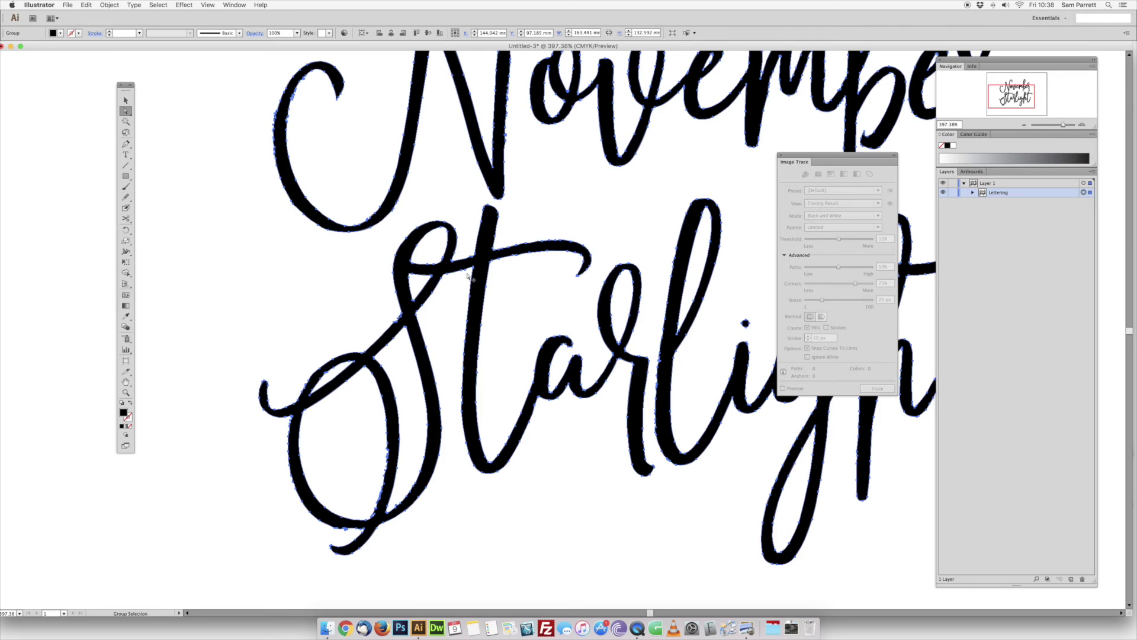
scroll(468, 277, "up", 8)
scroll(468, 276, "down", 8)
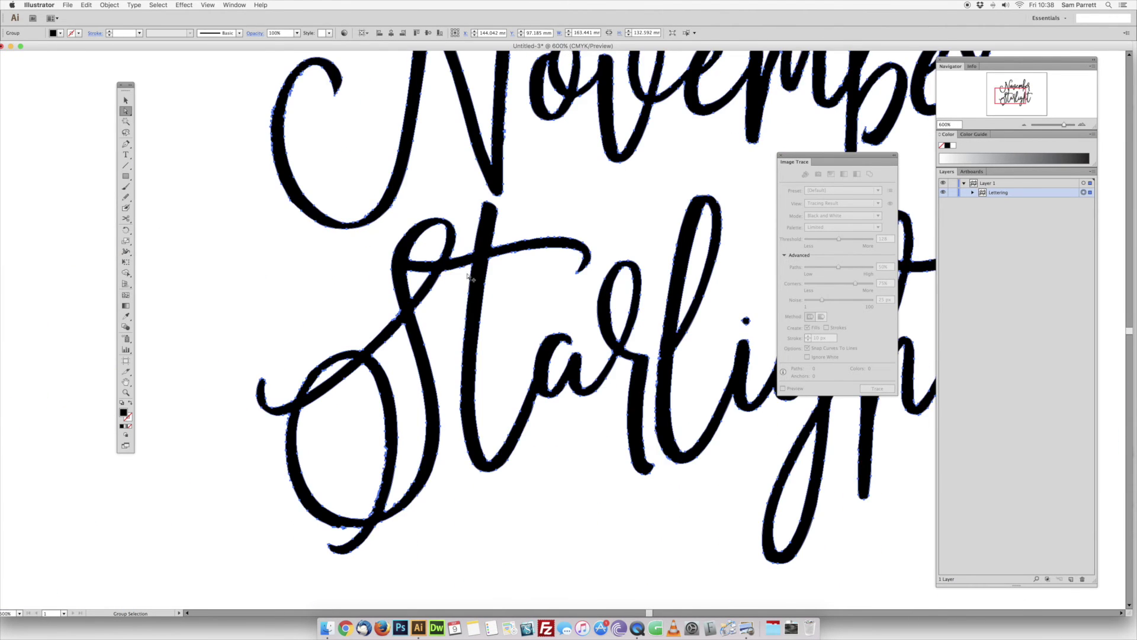
left_click_drag(1063, 125, 1066, 125)
left_click(1085, 193, "shift")
left_click(1085, 192)
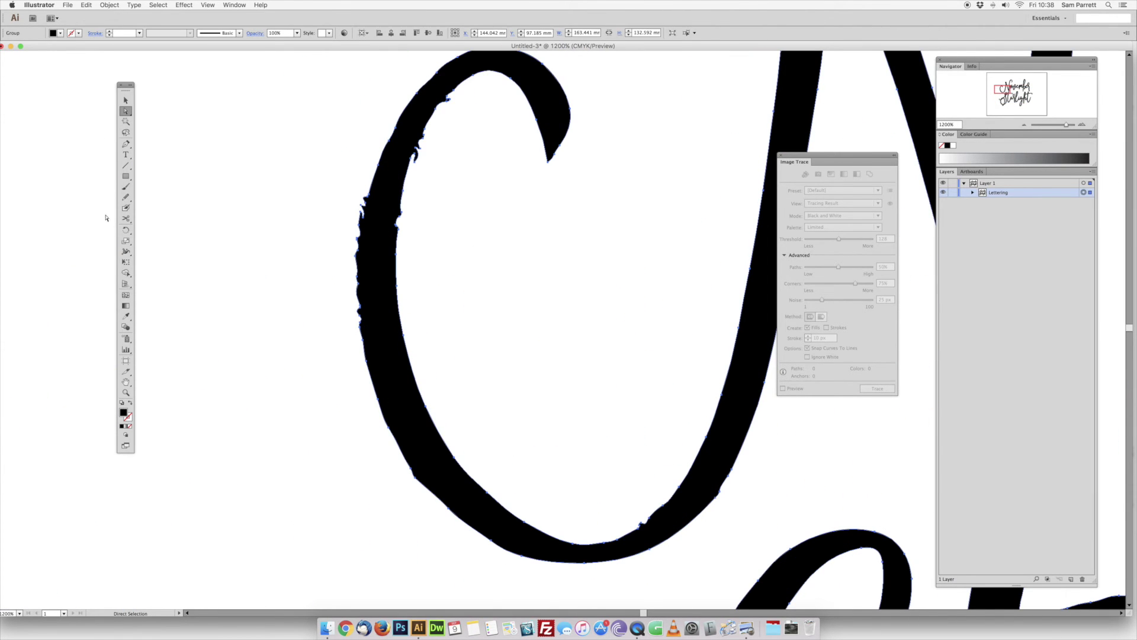
left_click(126, 200)
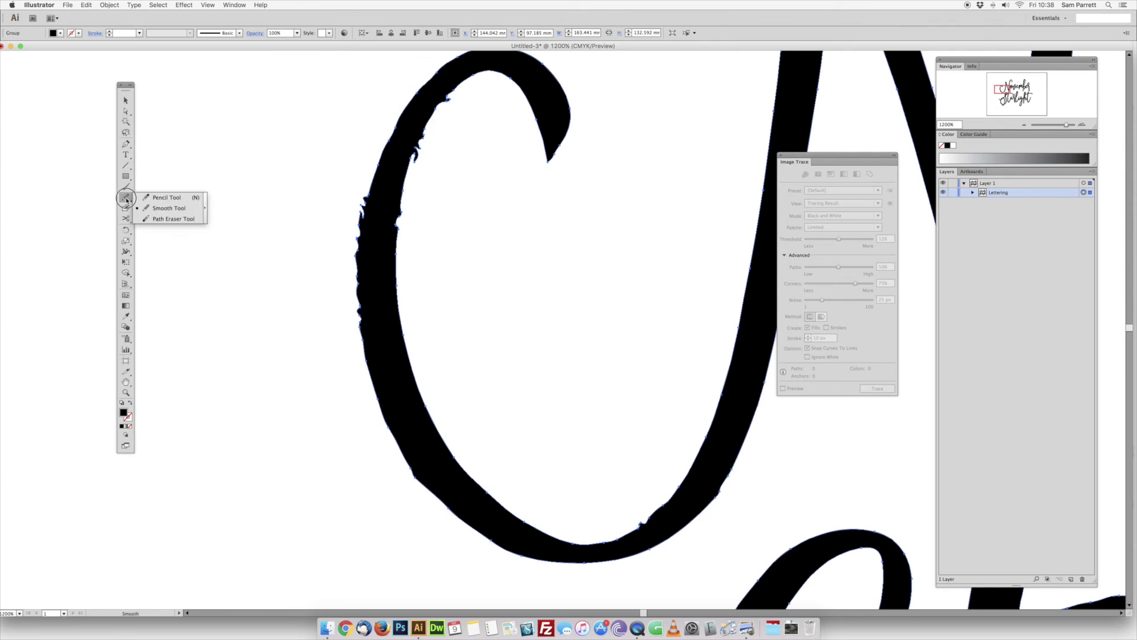
left_click(167, 197)
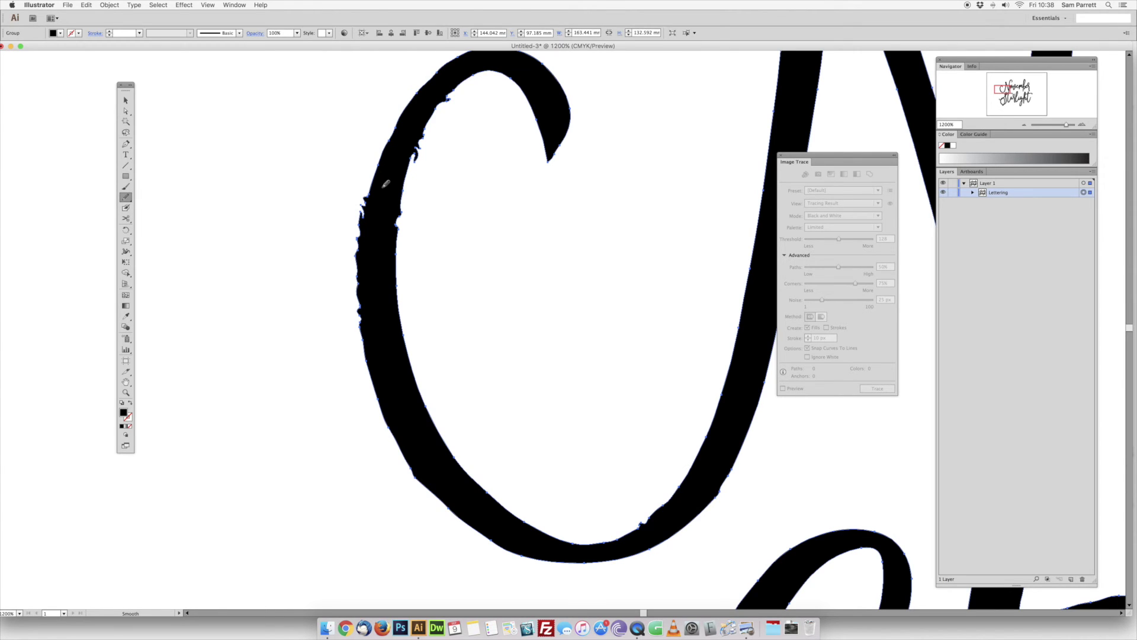
Step: Smooth the jagged left, lower and inner top edges of the N's curve
left_click_drag(352, 319, 361, 198)
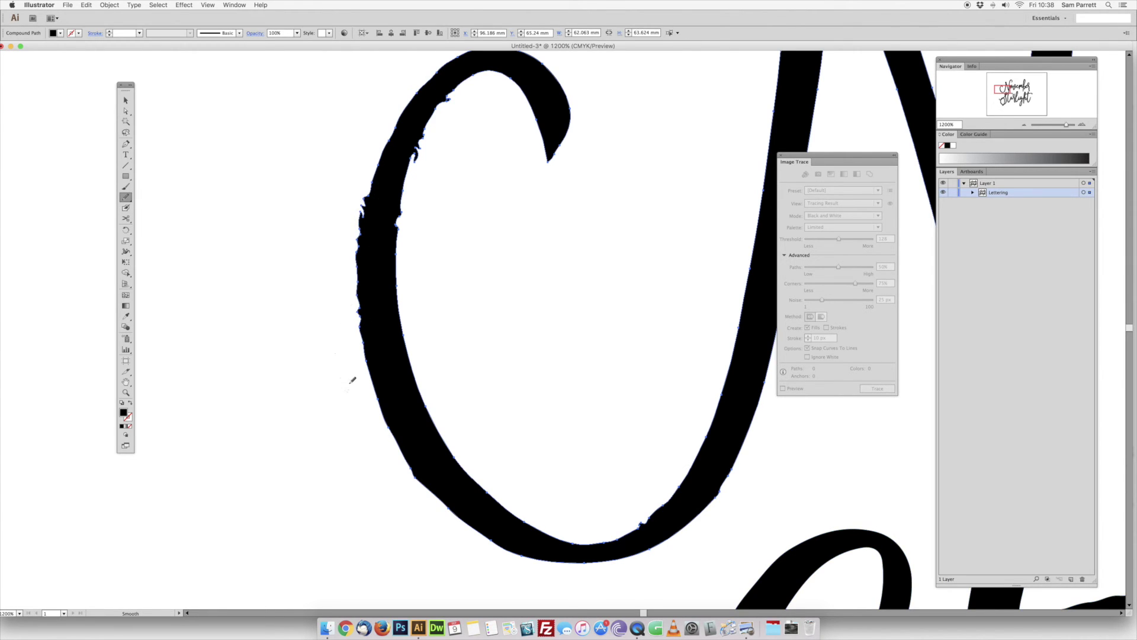
left_click_drag(363, 338, 382, 133)
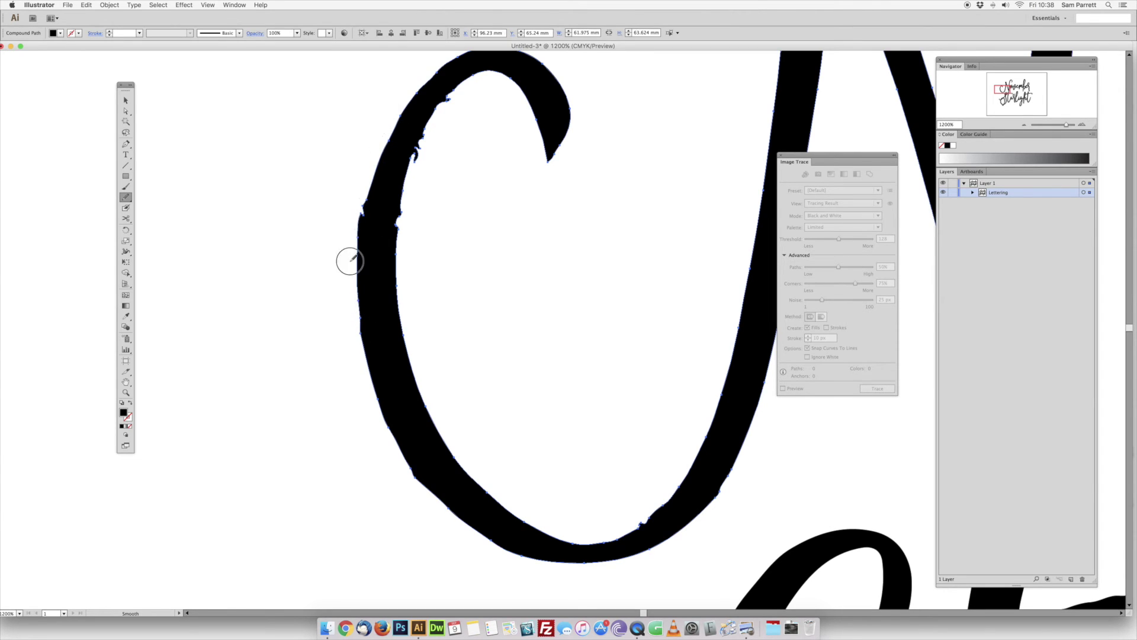
mouse_move(362, 269)
left_mouse_down()
mouse_move(354, 303)
mouse_move(372, 241)
mouse_move(359, 320)
mouse_move(374, 166)
mouse_move(364, 355)
left_mouse_up()
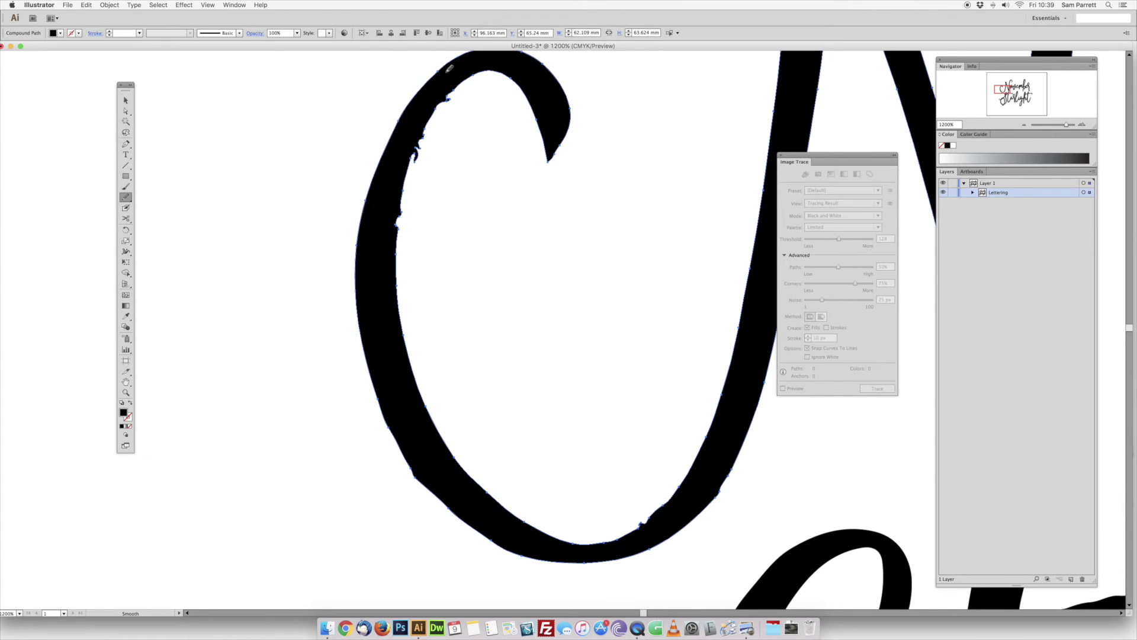
mouse_move(418, 102)
left_mouse_down()
mouse_move(366, 186)
mouse_move(407, 188)
mouse_move(451, 103)
mouse_move(411, 177)
mouse_move(450, 109)
mouse_move(392, 181)
mouse_move(429, 109)
mouse_move(404, 186)
mouse_move(447, 92)
mouse_move(400, 171)
mouse_move(448, 90)
mouse_move(431, 126)
mouse_move(458, 177)
mouse_move(442, 119)
mouse_move(394, 212)
mouse_move(430, 126)
mouse_move(421, 143)
mouse_move(450, 129)
mouse_move(435, 110)
mouse_move(405, 174)
mouse_move(434, 127)
mouse_move(407, 163)
mouse_move(430, 147)
mouse_move(435, 105)
mouse_move(408, 205)
mouse_move(461, 85)
mouse_move(402, 167)
mouse_move(438, 107)
left_mouse_up()
Step: Zoom out to the full lettering, deselect everything, and return to the Selection tool
scroll(519, 279, "right", 3)
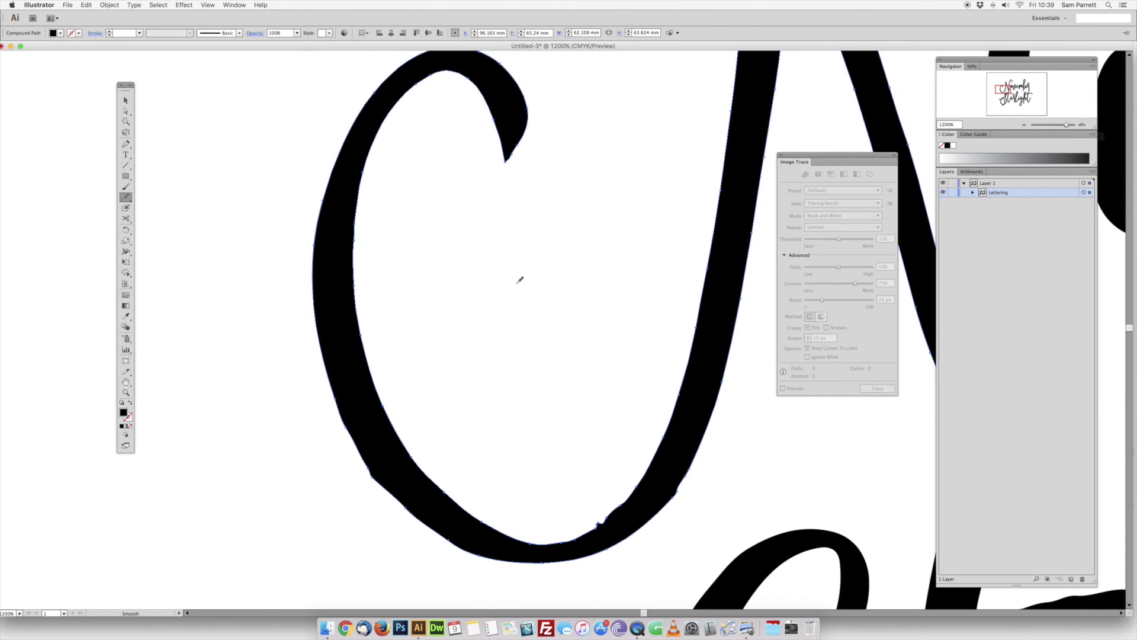
left_click_drag(1066, 127, 1061, 127)
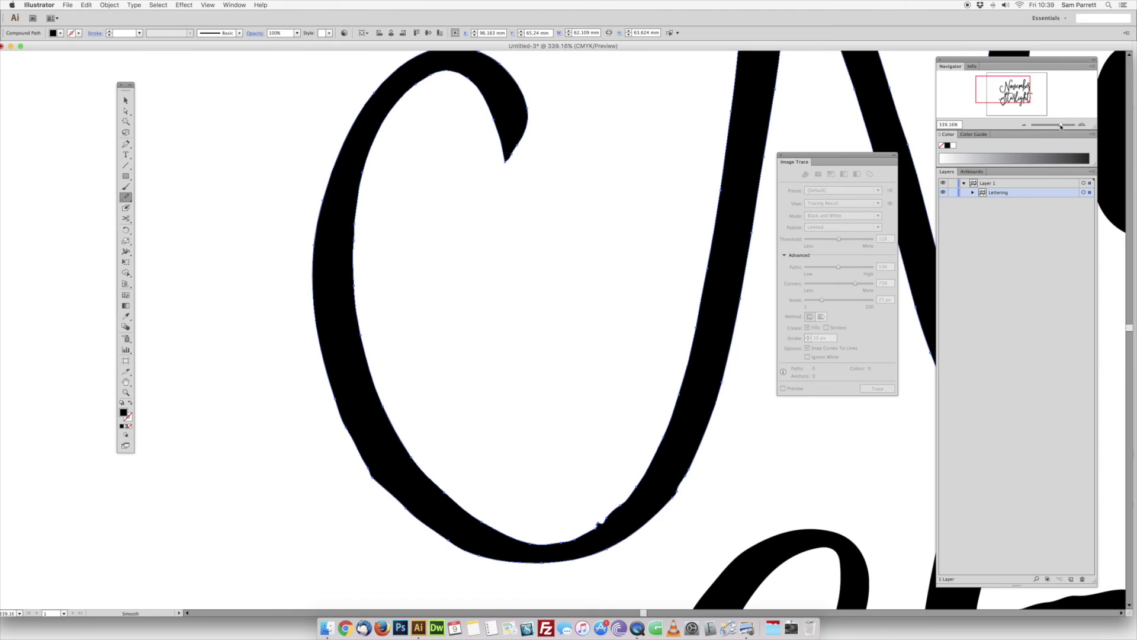
scroll(708, 174, "left", 10)
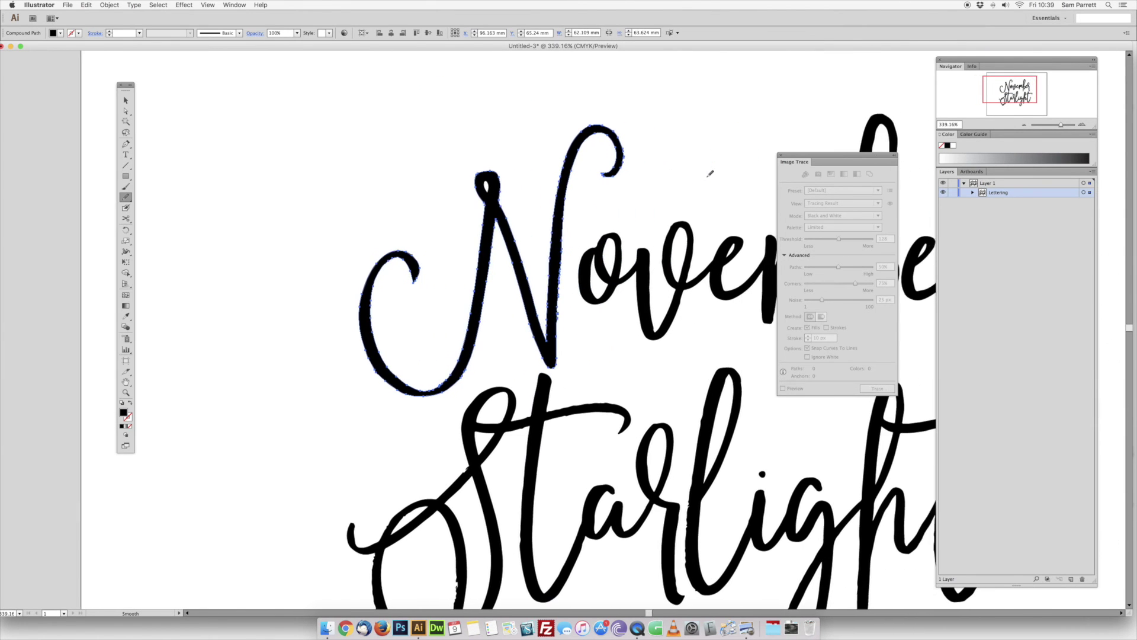
scroll(710, 174, "right", 3)
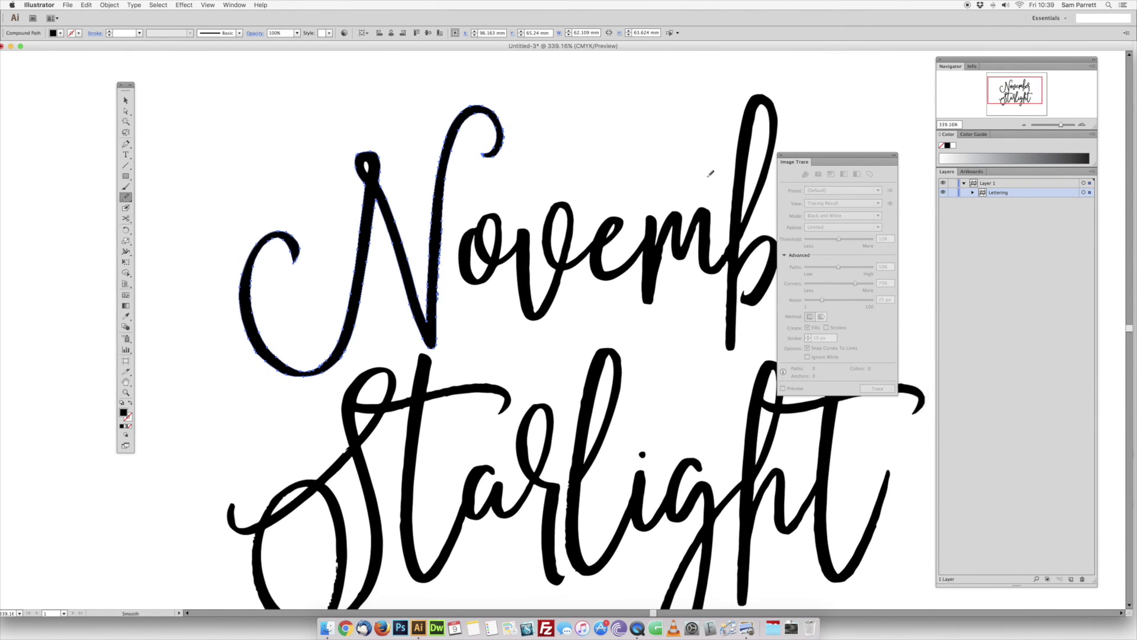
left_click(126, 110)
left_click(613, 113)
scroll(615, 114, "right", 4)
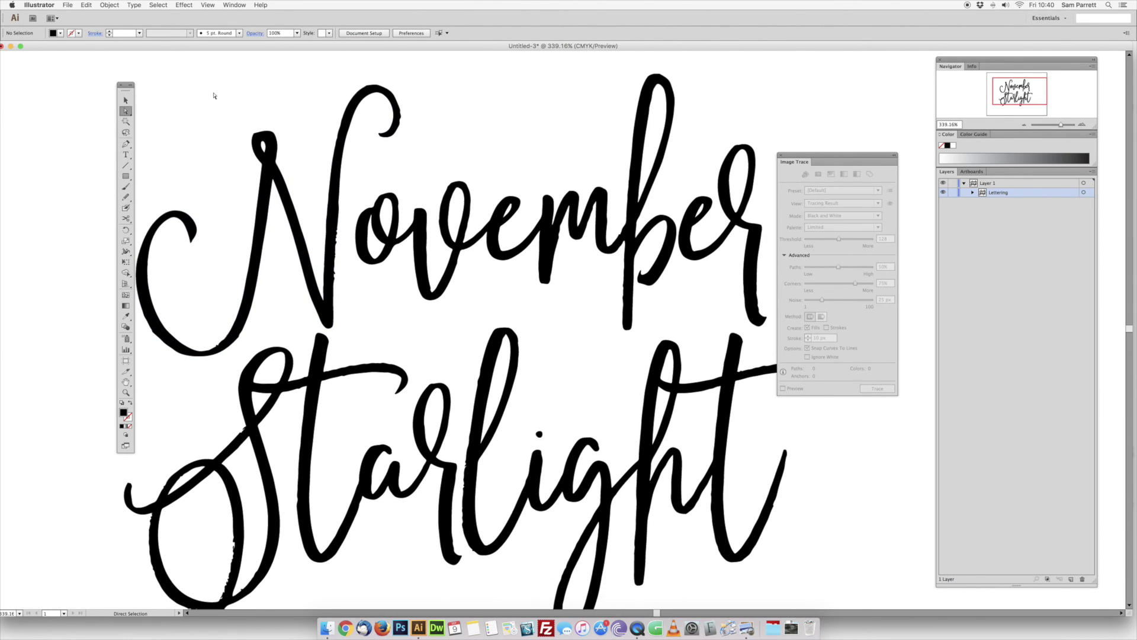
left_click(124, 100)
left_click_drag(1060, 124, 1055, 126)
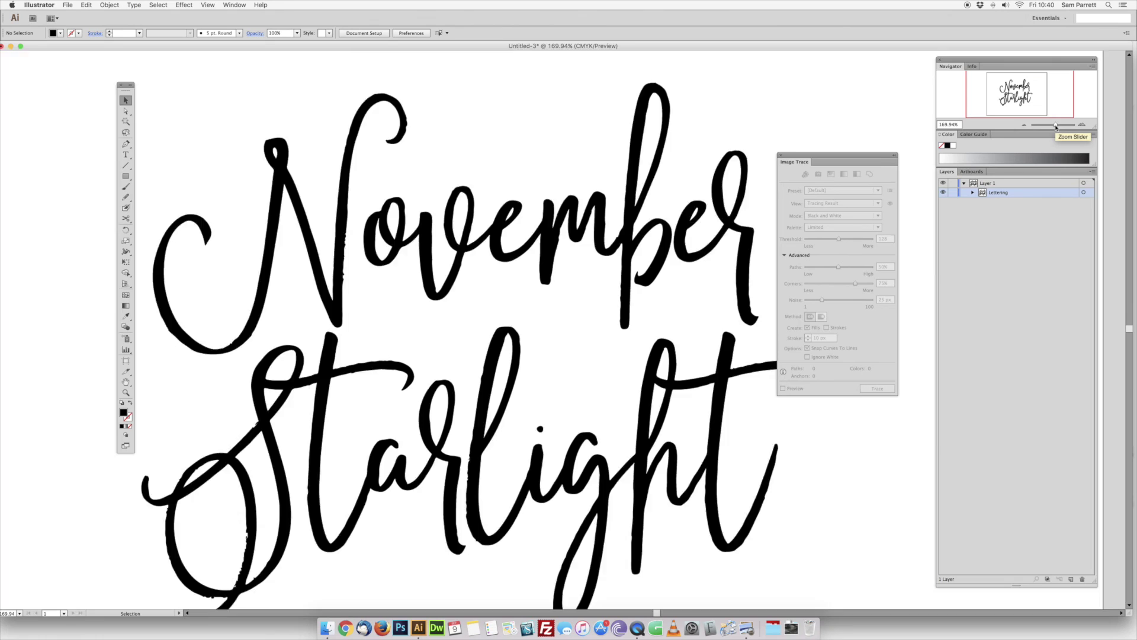